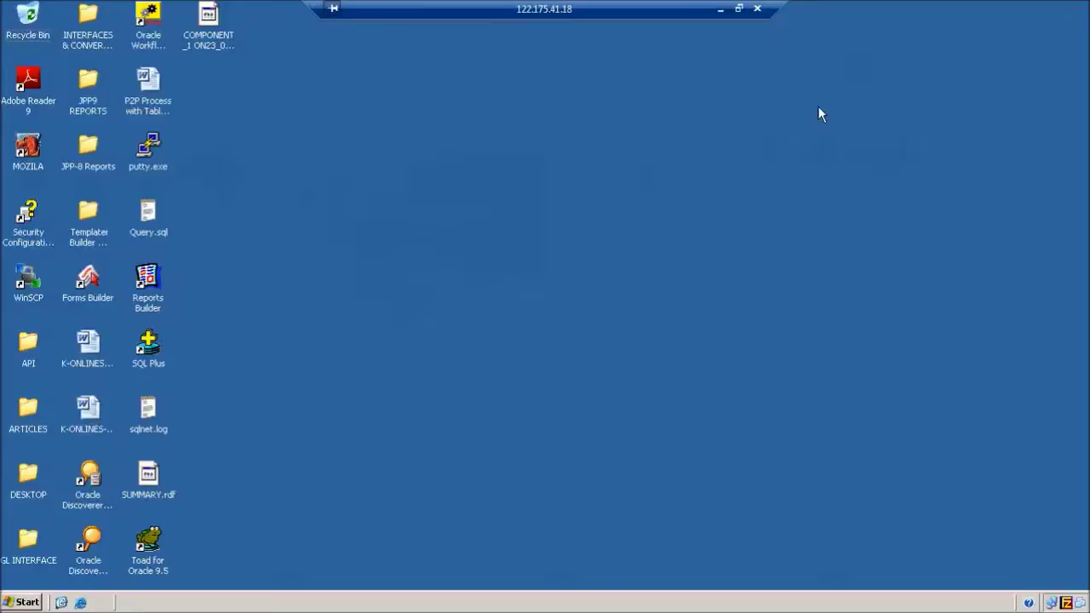
# Refresh the desktop and launch Mozilla to bring up the Oracle Applications login page
pyautogui.rightClick(516, 243)
pyautogui.click(460, 198)
pyautogui.doubleClick(27, 149)
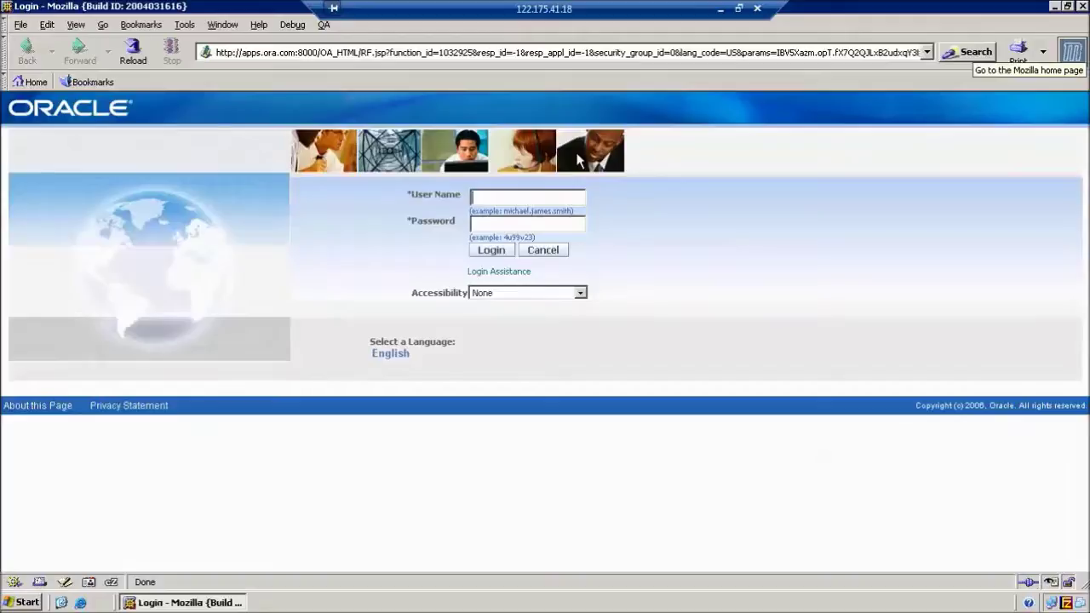
# Log in with the demo user name and password, then choose the System Administrator responsibility
pyautogui.click(499, 201)
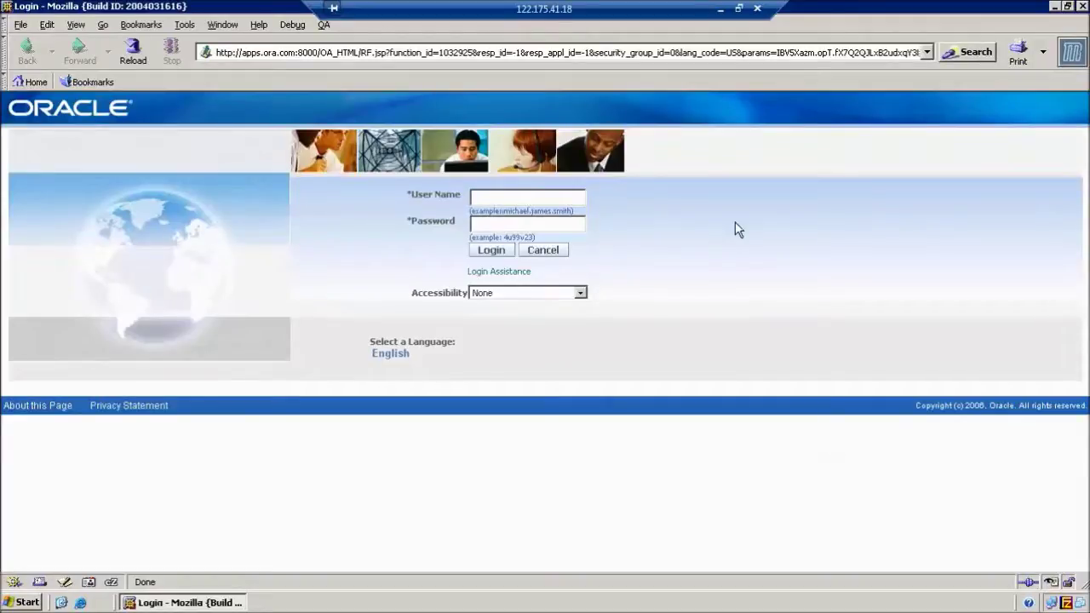
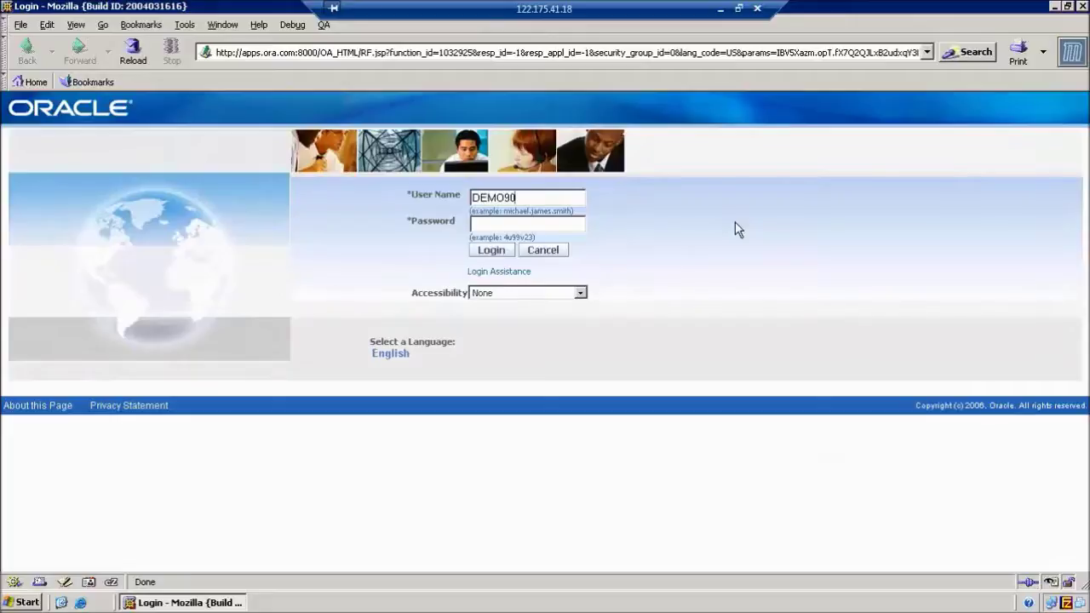
pyautogui.press('Tab')
pyautogui.press('Return')
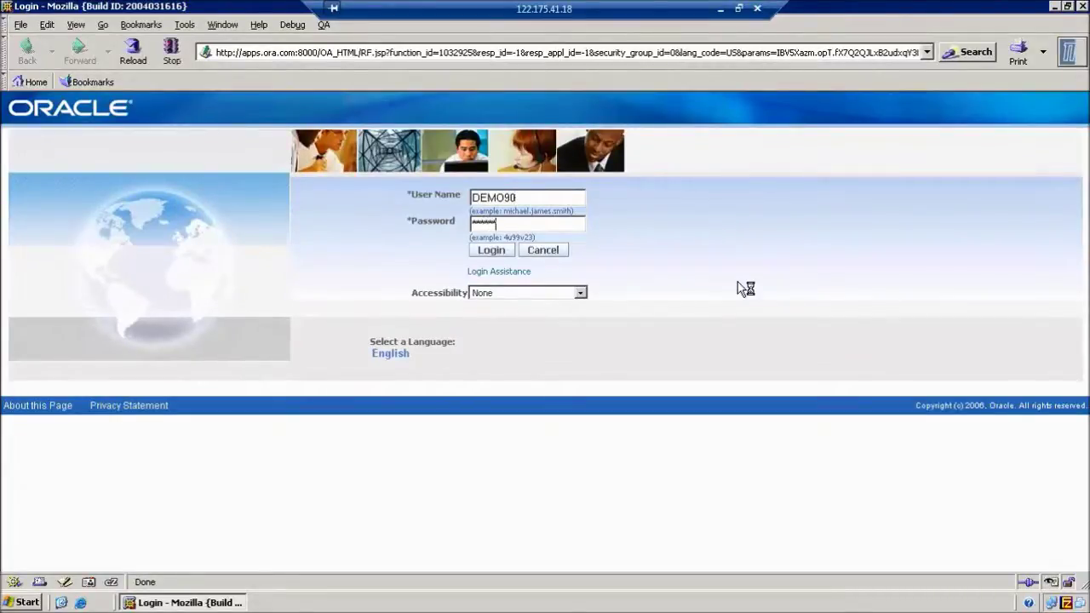
pyautogui.click(106, 270)
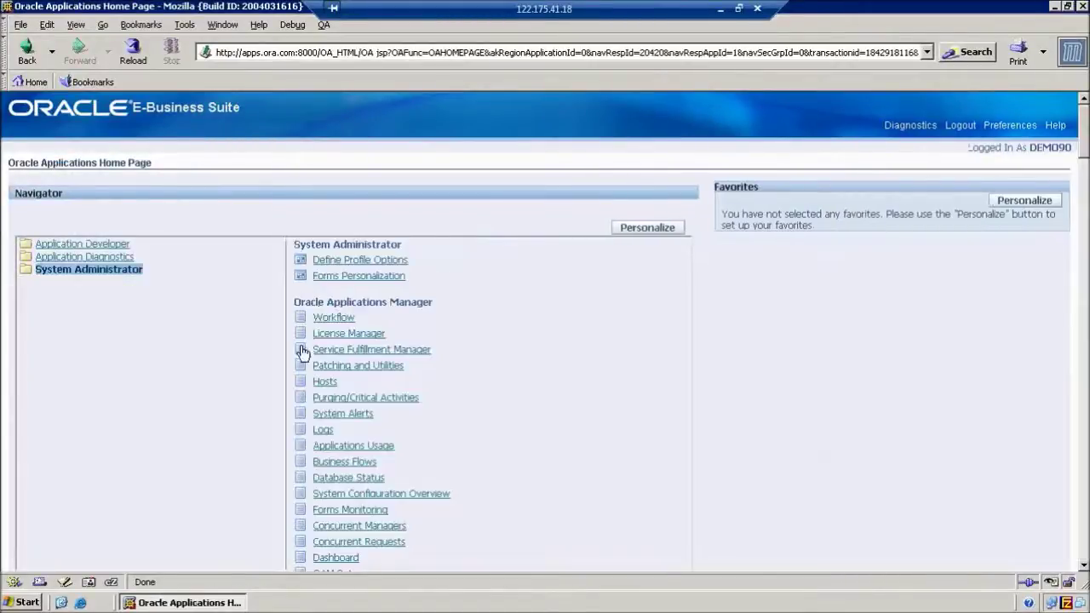
# Scroll the System Administrator functions down to Security : Responsibility and open Define
pyautogui.scroll(-5, 552, 347)
pyautogui.scroll(-15, 558, 347)
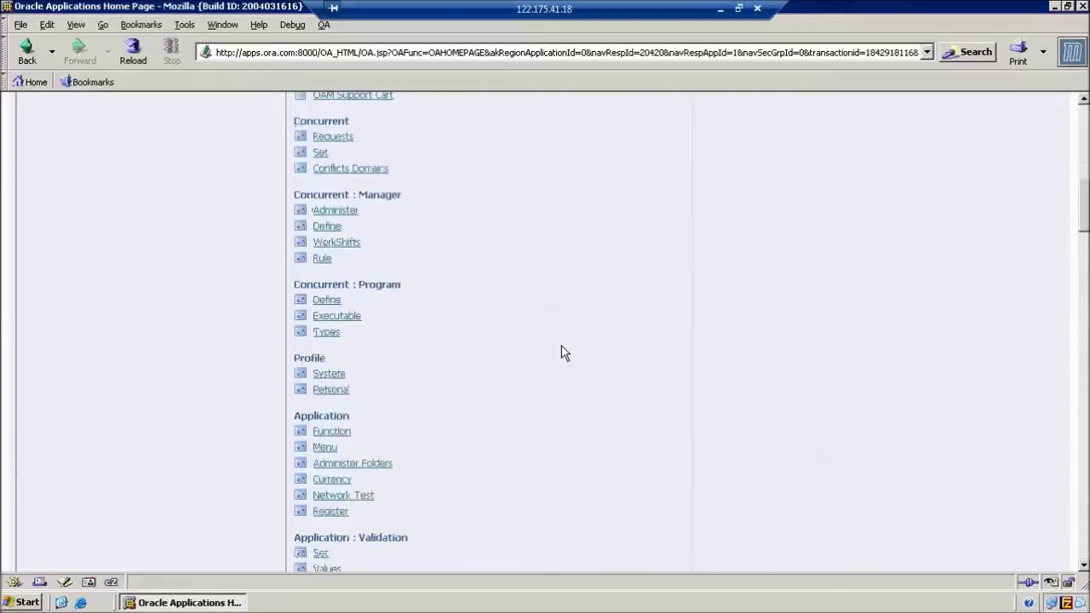
pyautogui.scroll(-6, 569, 349)
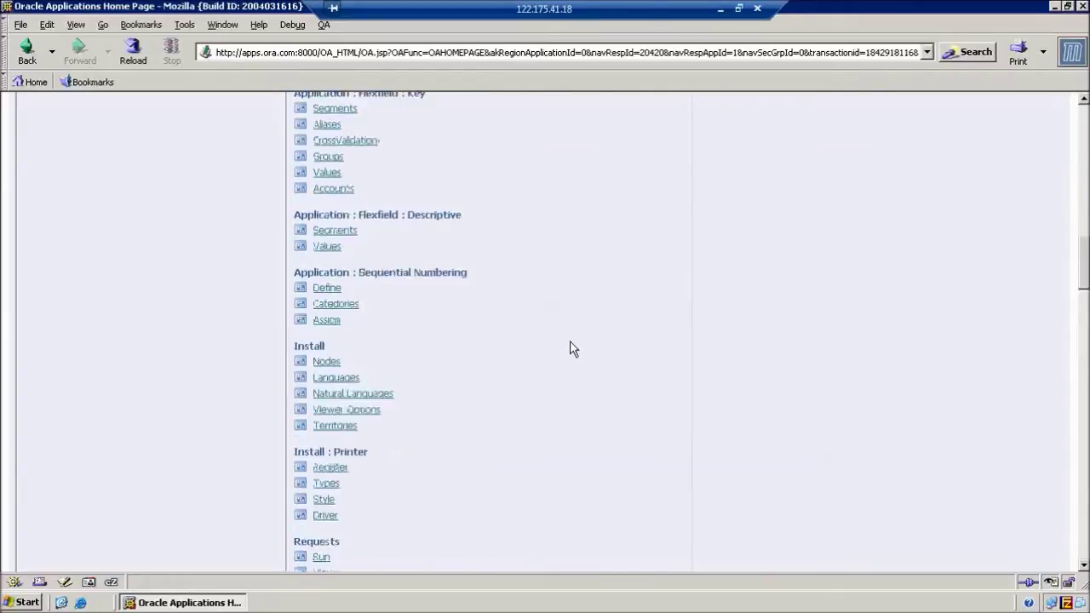
pyautogui.scroll(-12, 576, 349)
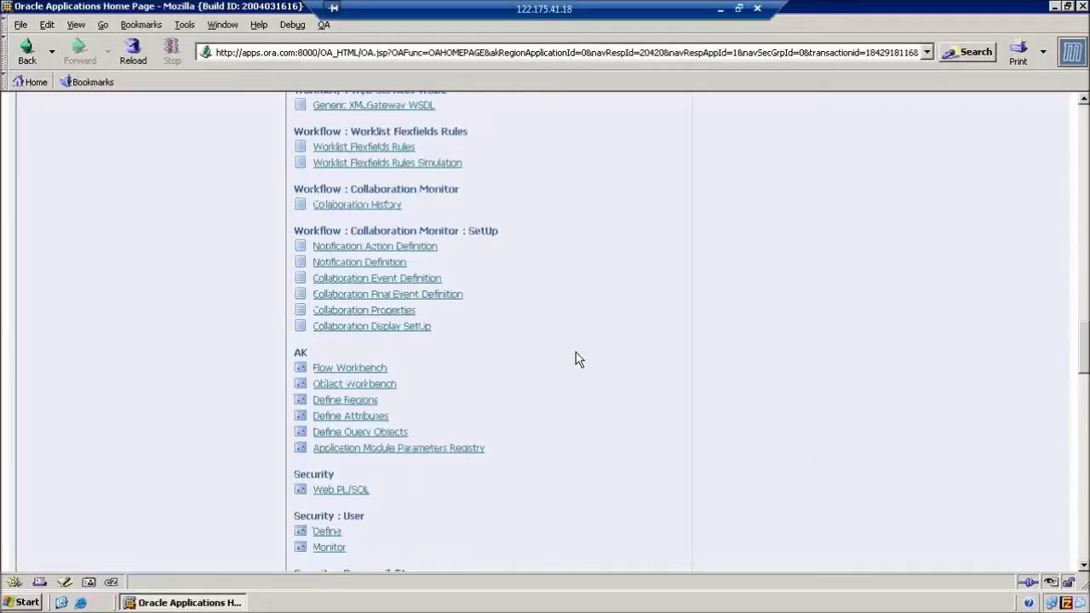
pyautogui.scroll(-3, 571, 359)
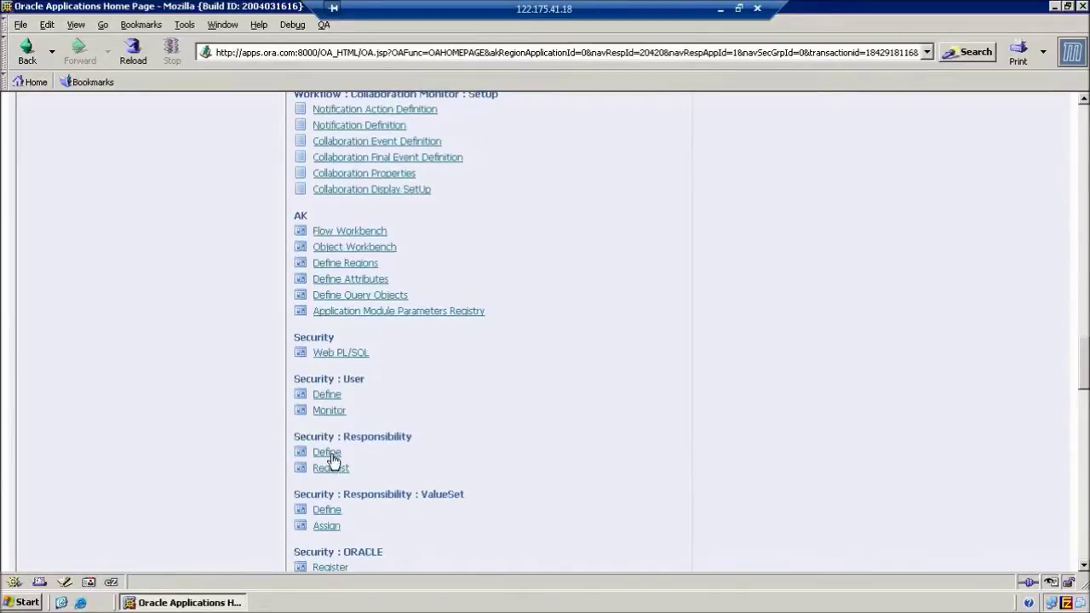
pyautogui.click(329, 454)
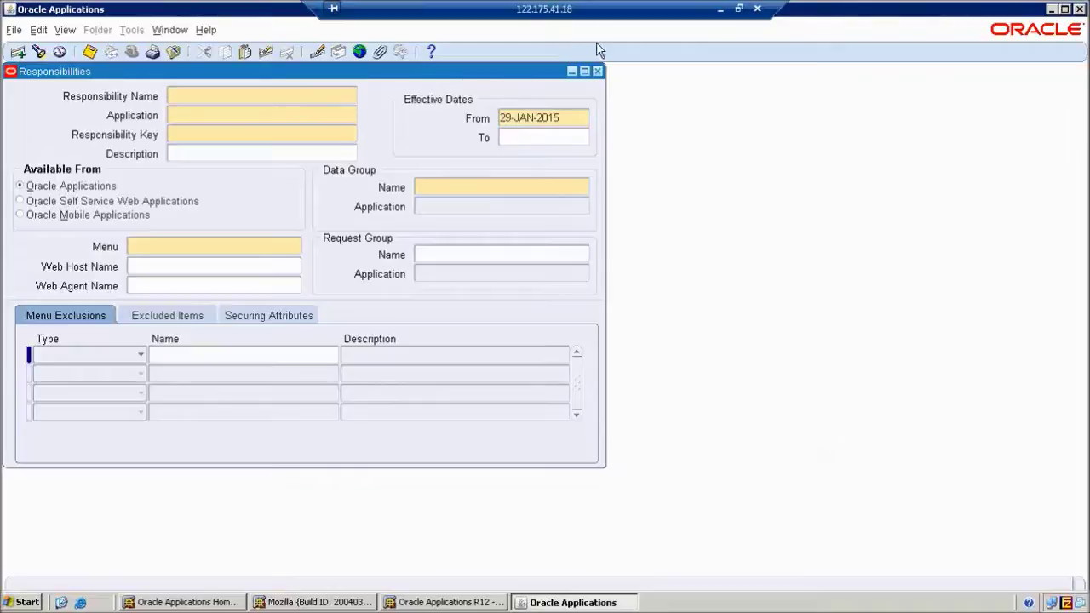
pyautogui.click(598, 71)
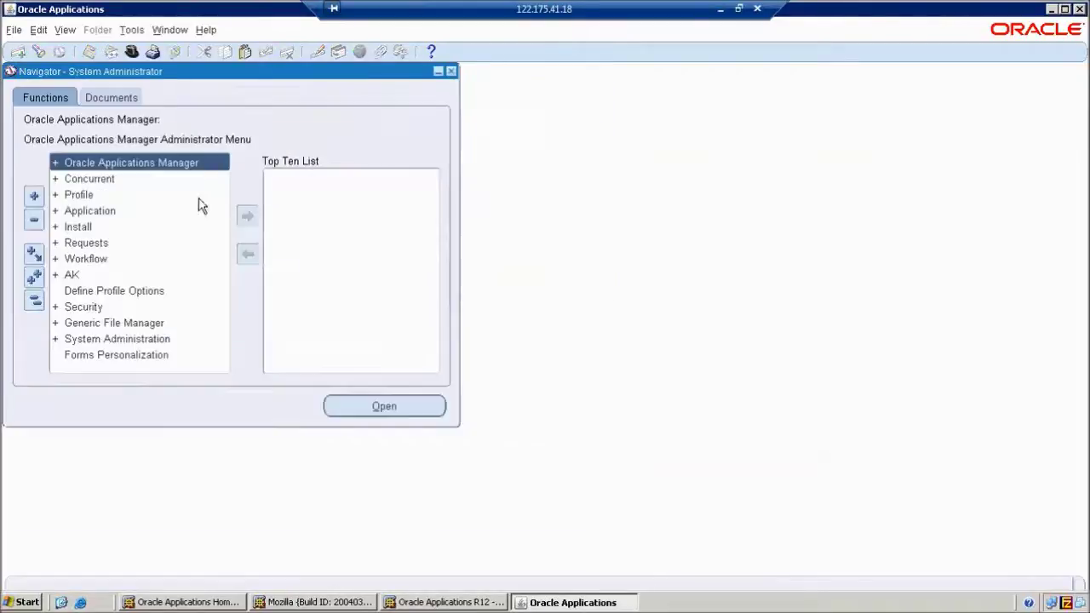
pyautogui.doubleClick(71, 308)
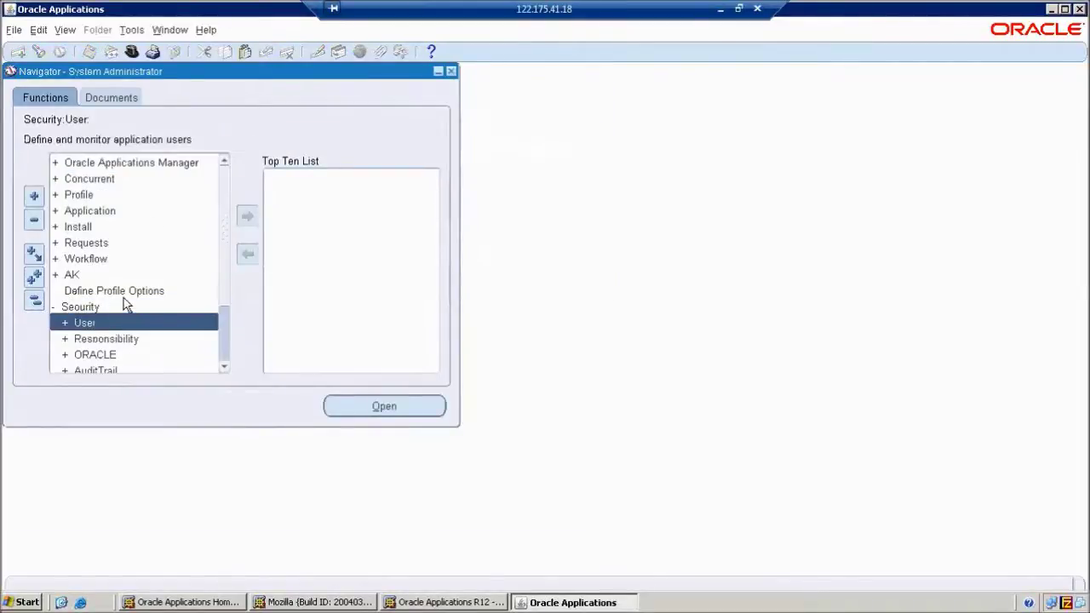
pyautogui.scroll(-1, 121, 304)
pyautogui.click(105, 291)
pyautogui.doubleClick(105, 290)
pyautogui.doubleClick(153, 308)
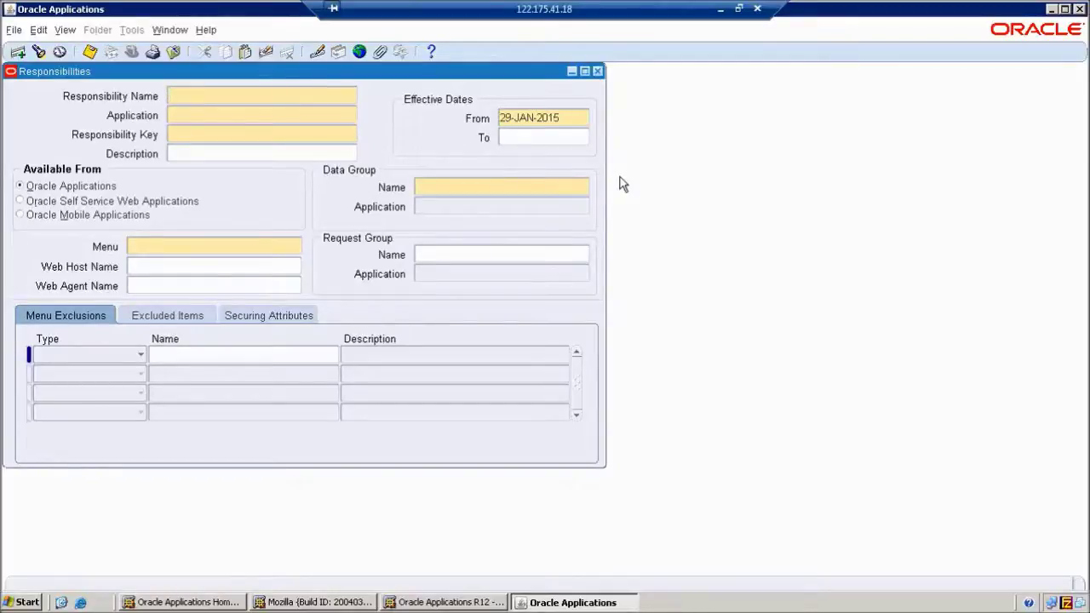
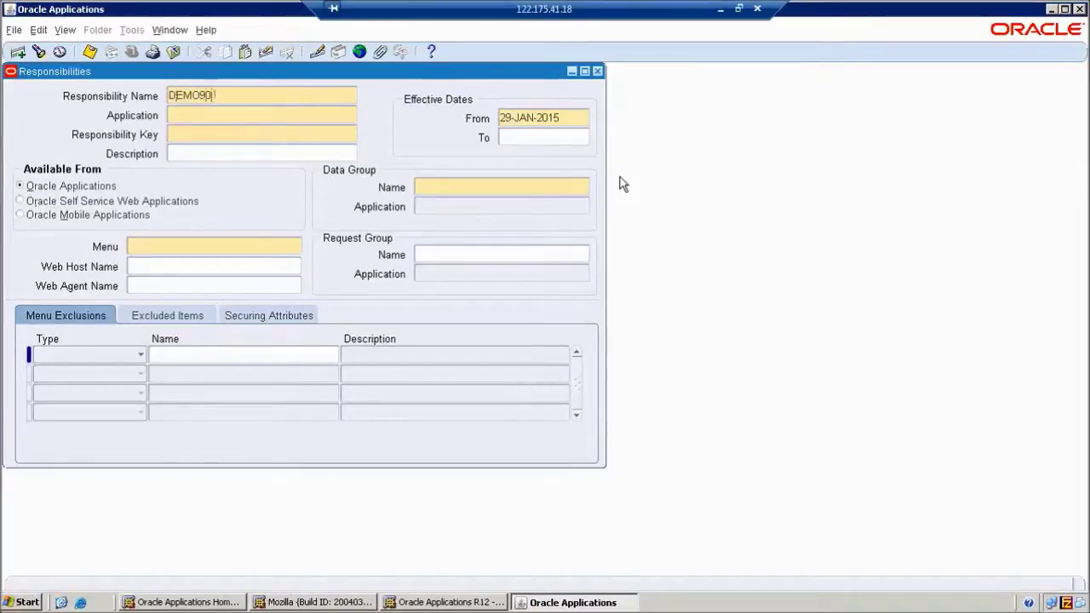
pyautogui.write(' Responsi')
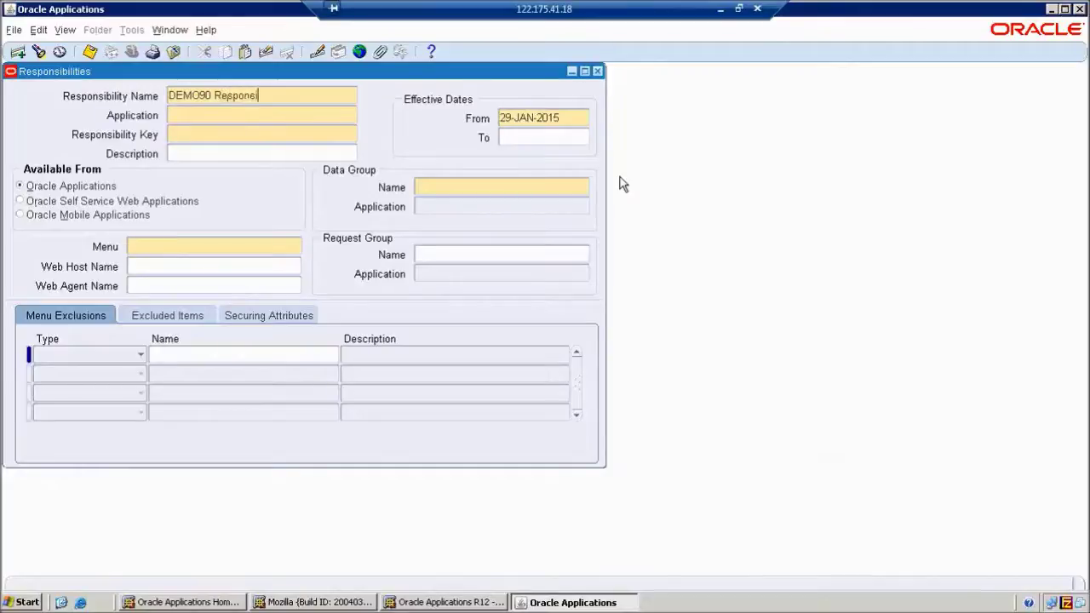
pyautogui.write('bility')
pyautogui.press('Tab')
pyautogui.write('p')
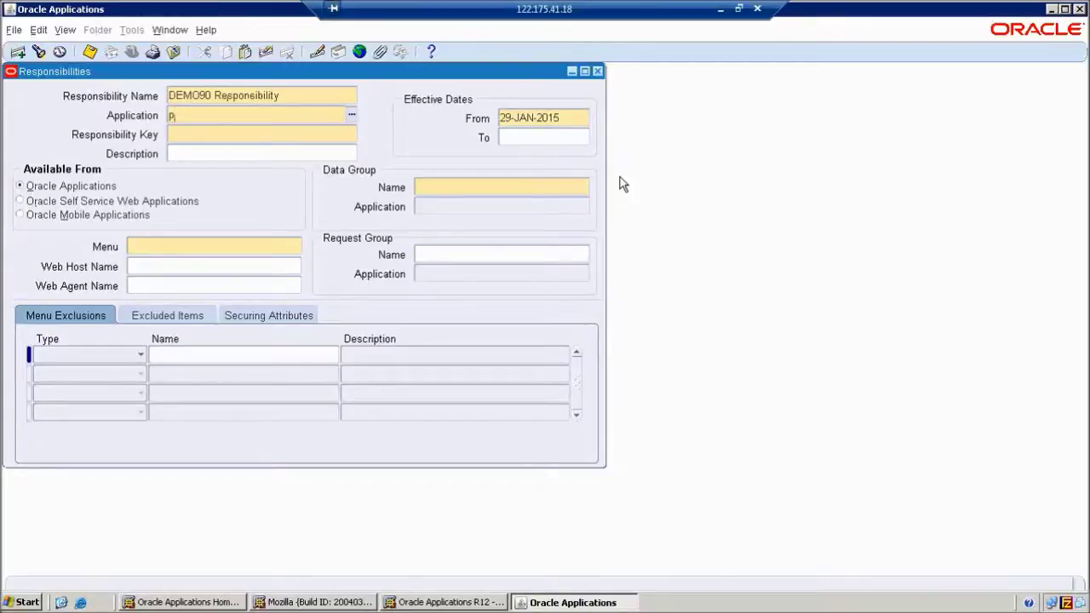
pyautogui.press('BackSpace')
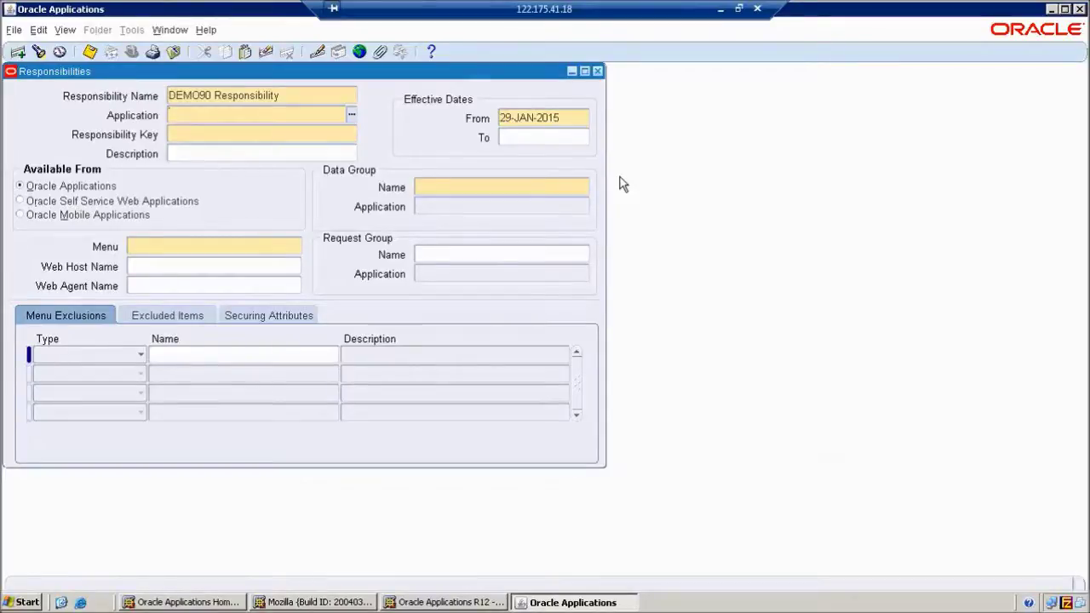
pyautogui.write('pur')
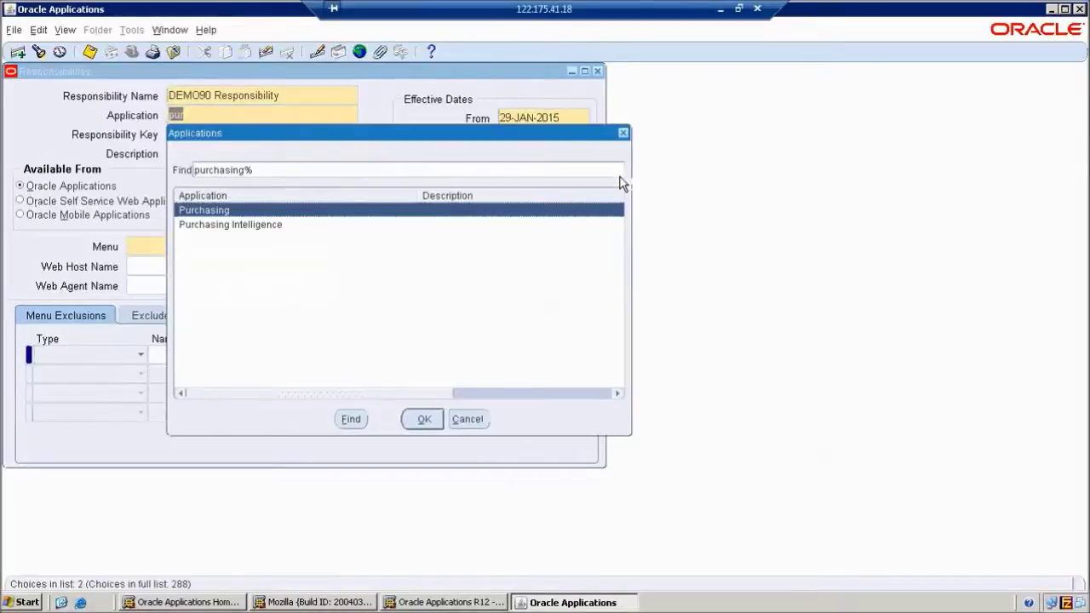
# Accept Purchasing as the application and enter responsibility key DEMO901
pyautogui.press('Return')
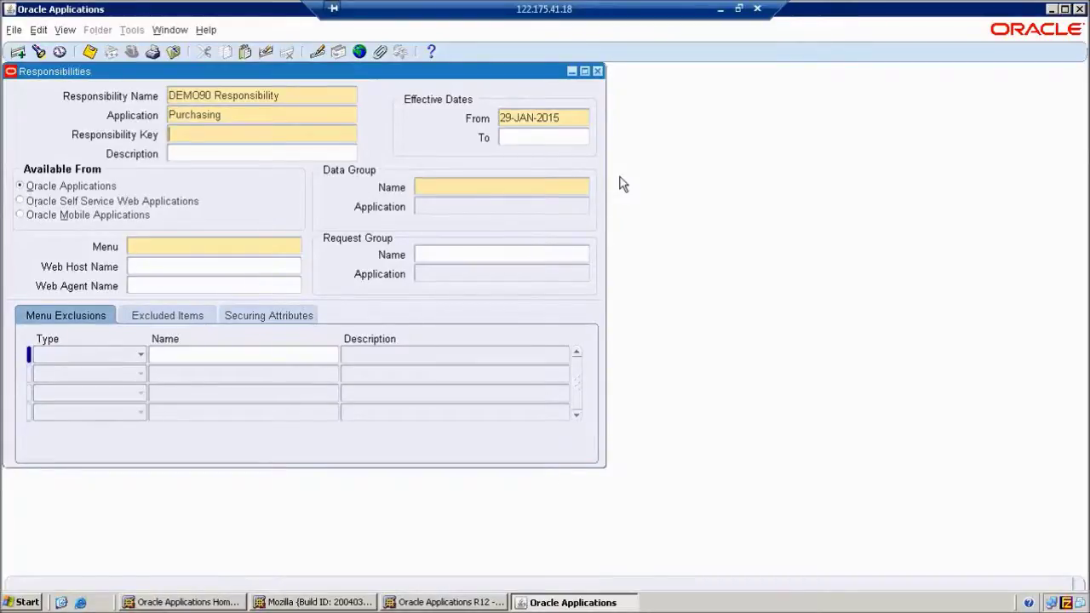
pyautogui.write('DEMO901')
pyautogui.press('Tab')
pyautogui.press('Tab')
pyautogui.press('Tab')
pyautogui.press('Tab')
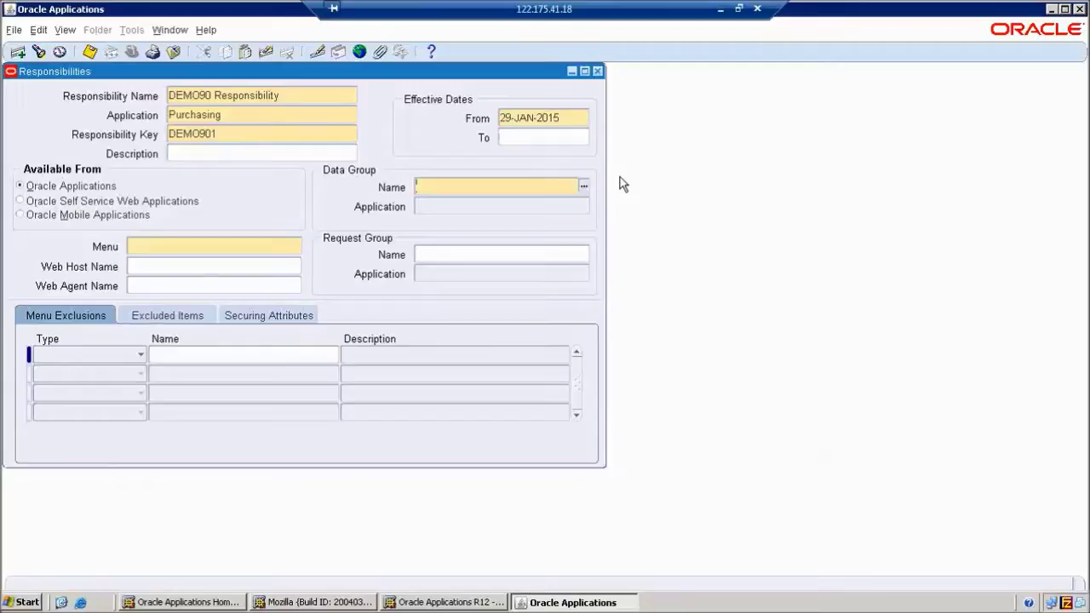
# Pick Standard as the data group from its list and begin typing its application
pyautogui.write('stan')
pyautogui.press('BackSpace')
pyautogui.press('BackSpace')
pyautogui.press('BackSpace')
pyautogui.press('BackSpace')
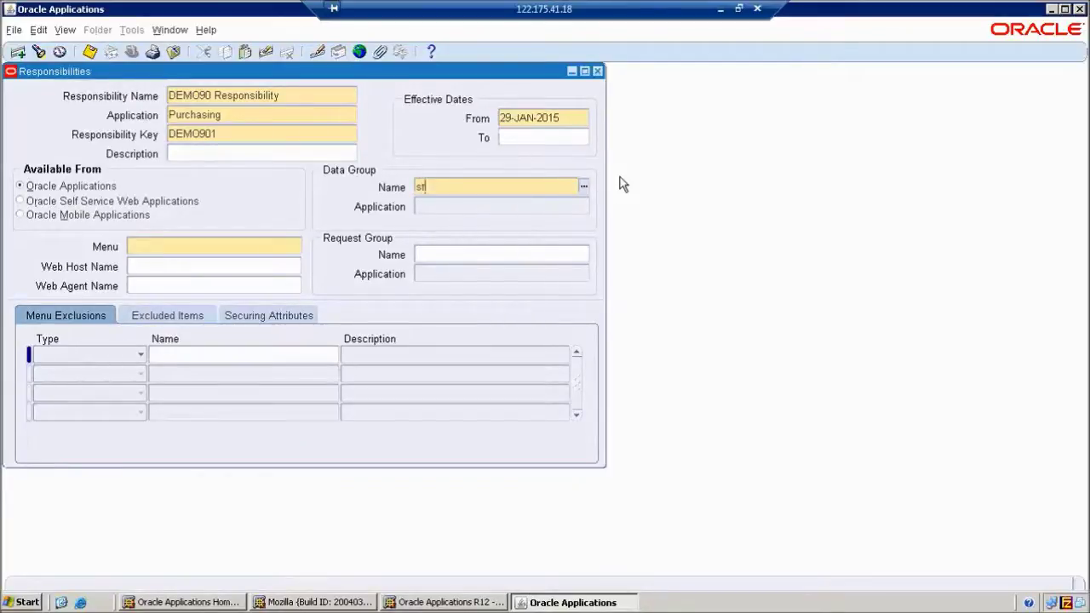
pyautogui.hotkey('ctrl', 'l')
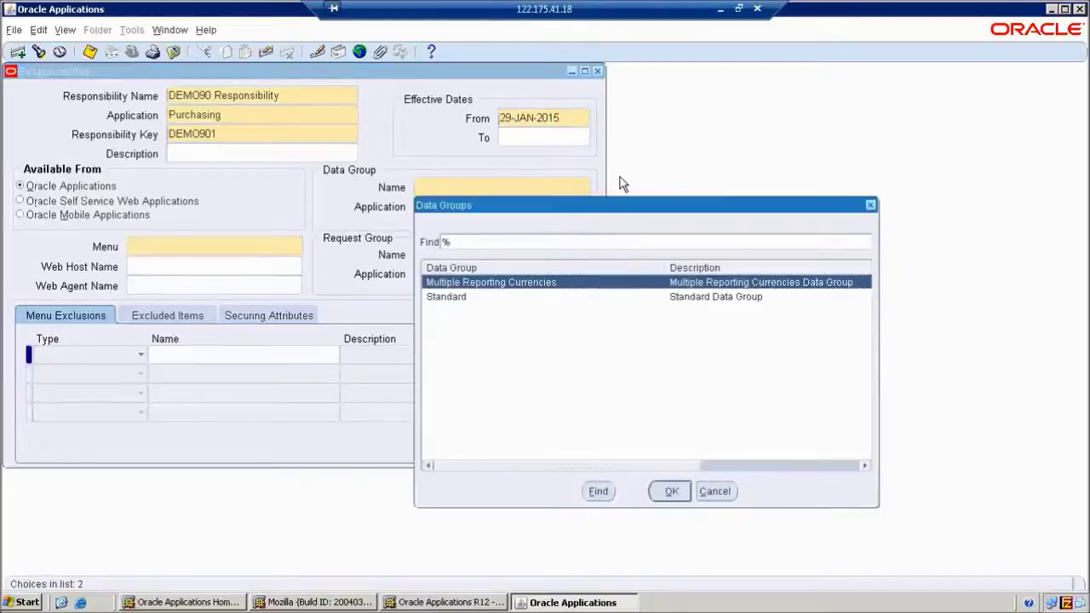
pyautogui.click(481, 298)
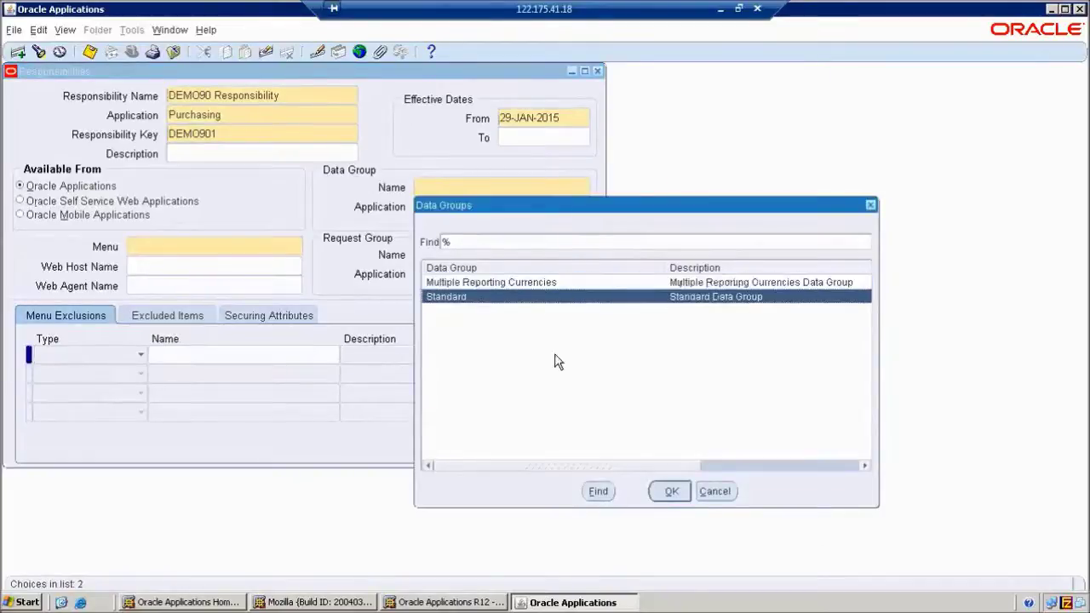
pyautogui.click(669, 494)
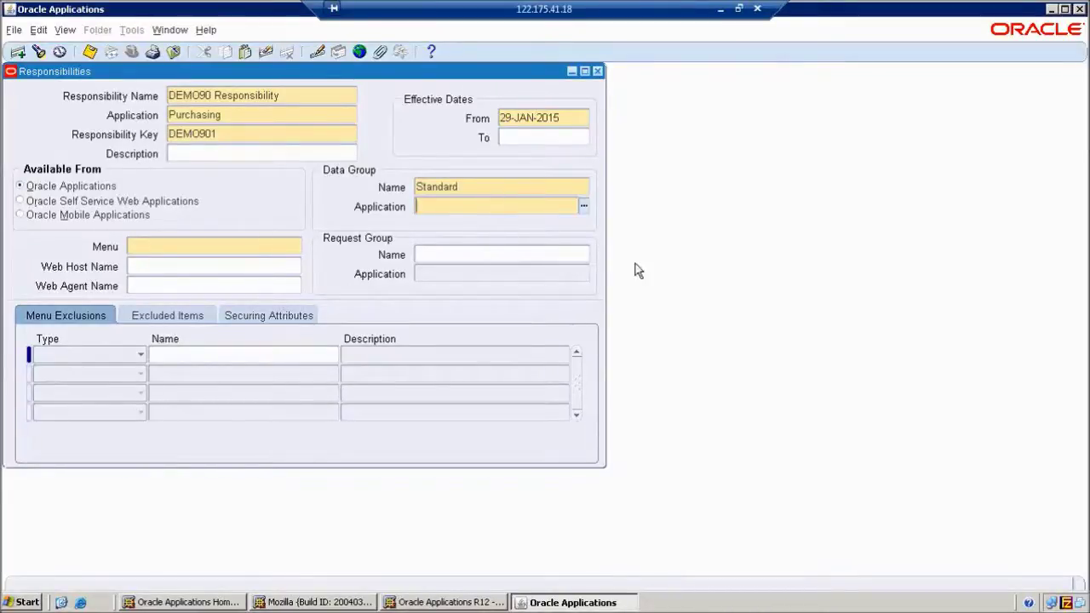
pyautogui.write('pur')
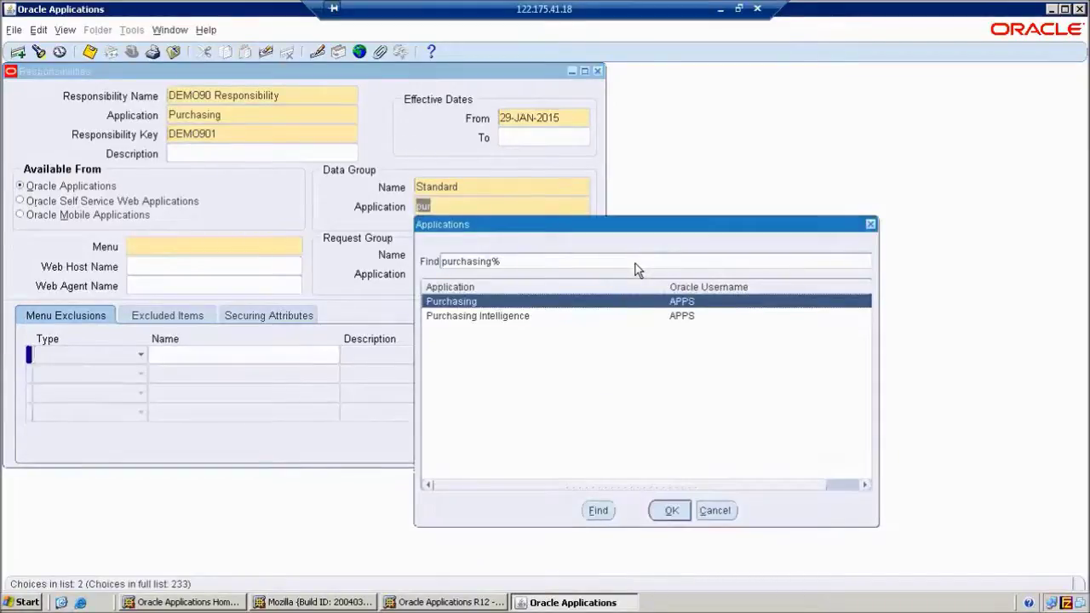
# Set the data group application to Purchasing and the menu to IES_ROOT_PROFESSIONAL
pyautogui.press('Return')
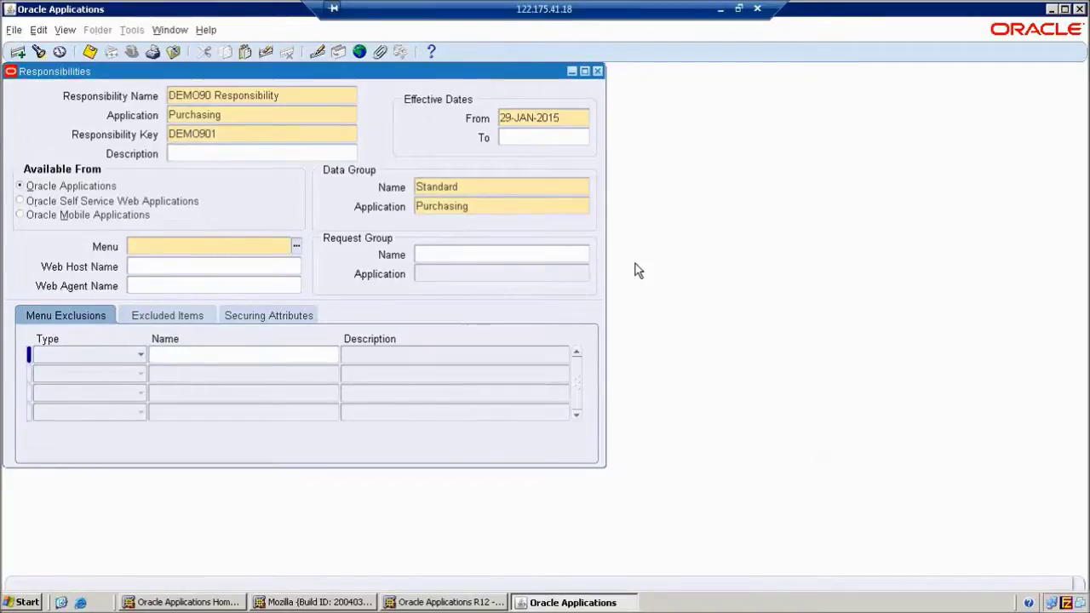
pyautogui.hotkey('ctrl', 'l')
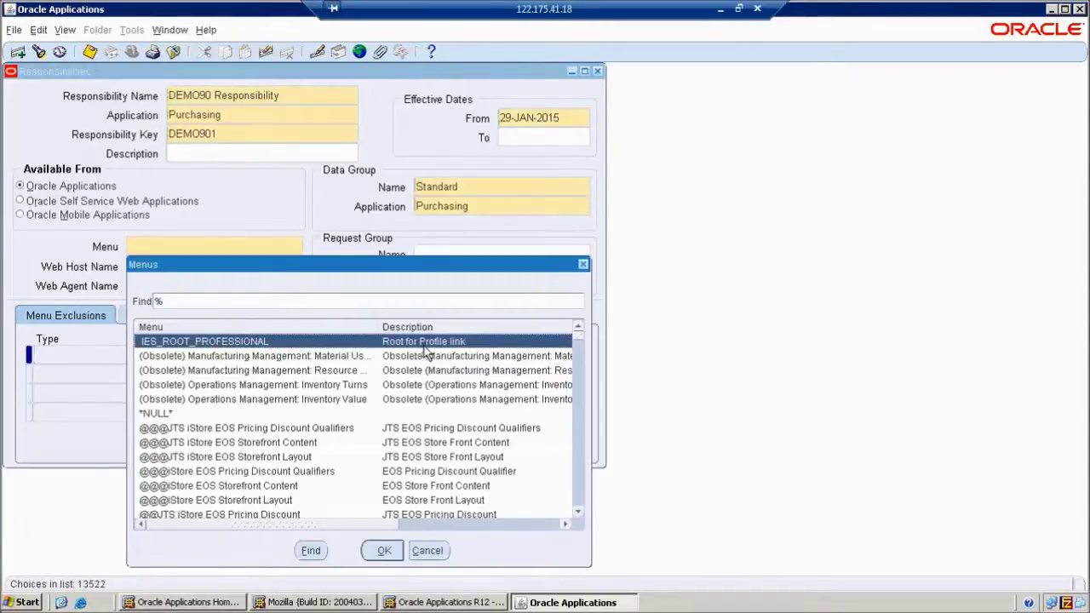
pyautogui.click(384, 550)
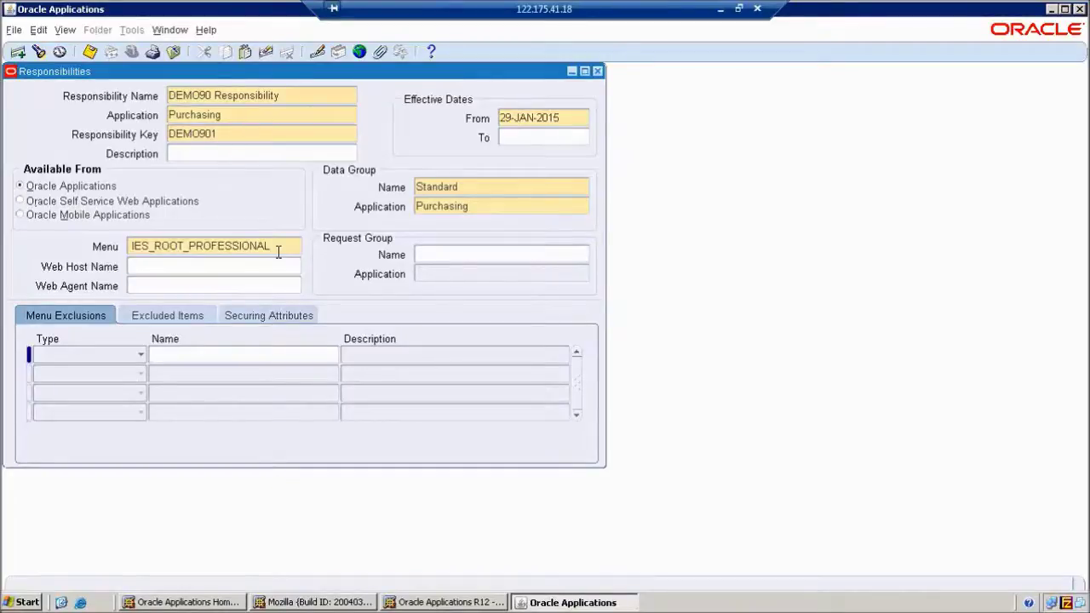
pyautogui.press('Tab')
pyautogui.press('Tab')
pyautogui.press('Tab')
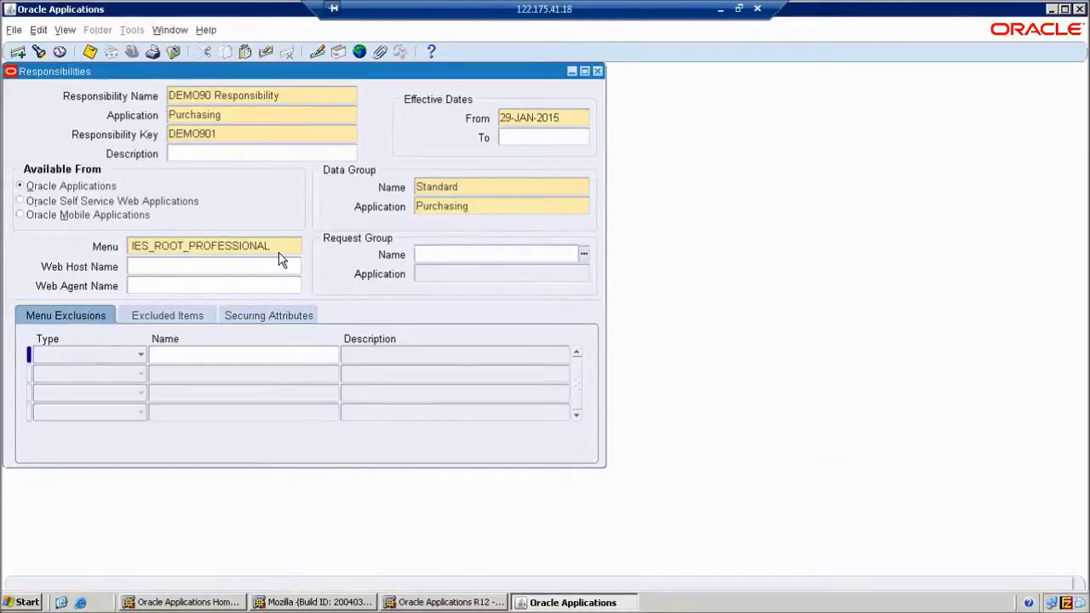
pyautogui.click(91, 53)
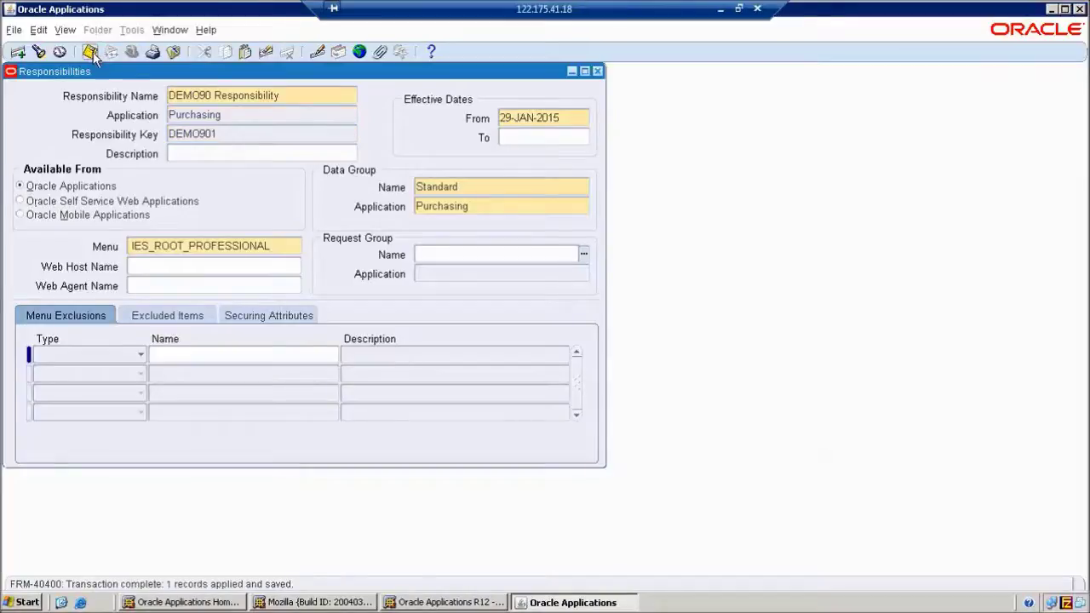
pyautogui.doubleClick(217, 124)
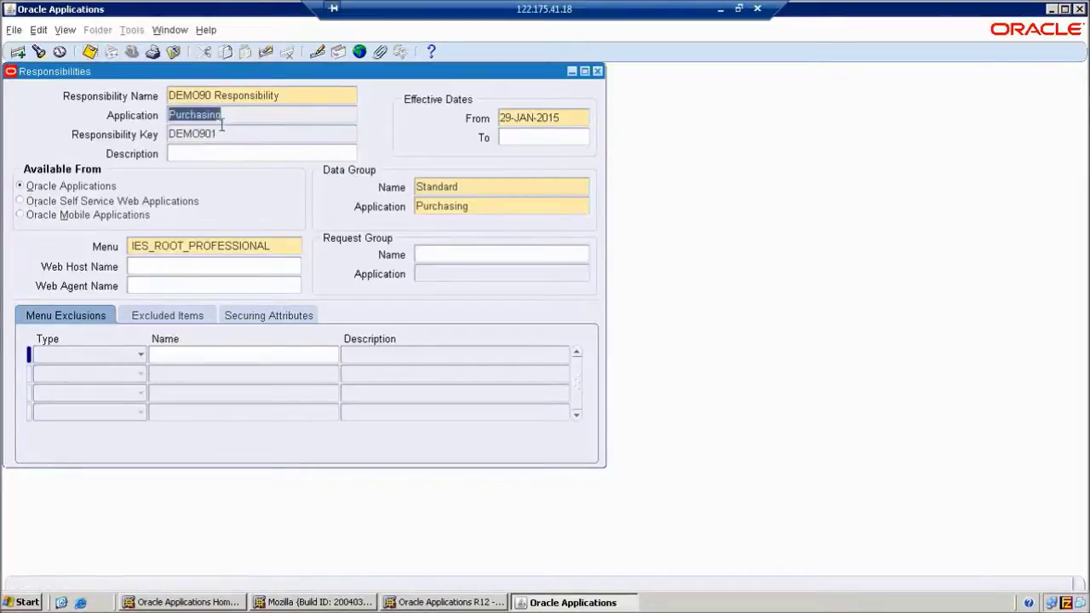
pyautogui.doubleClick(219, 133)
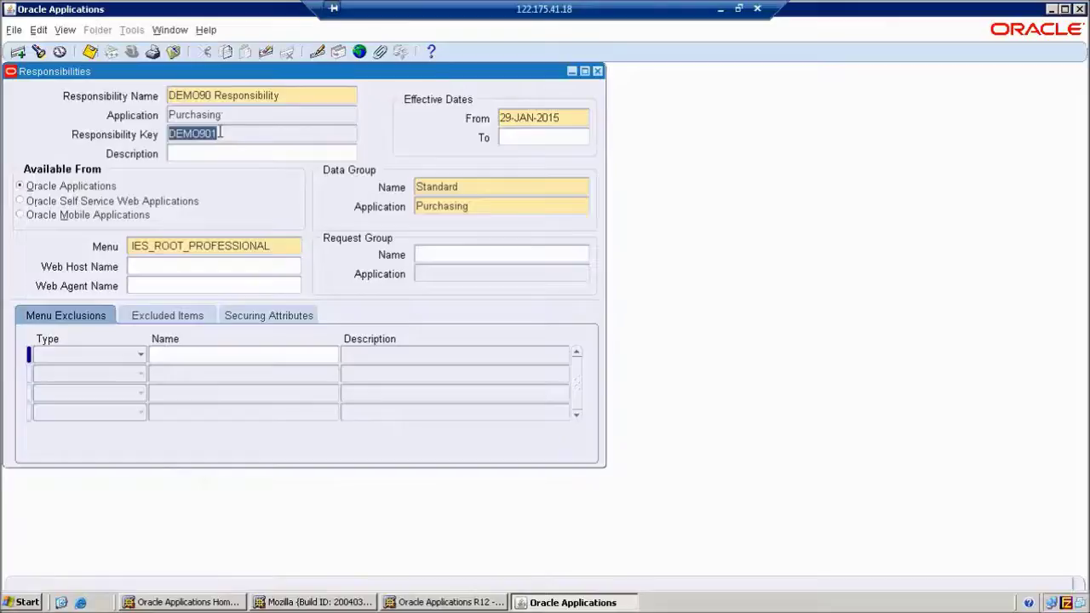
pyautogui.doubleClick(285, 95)
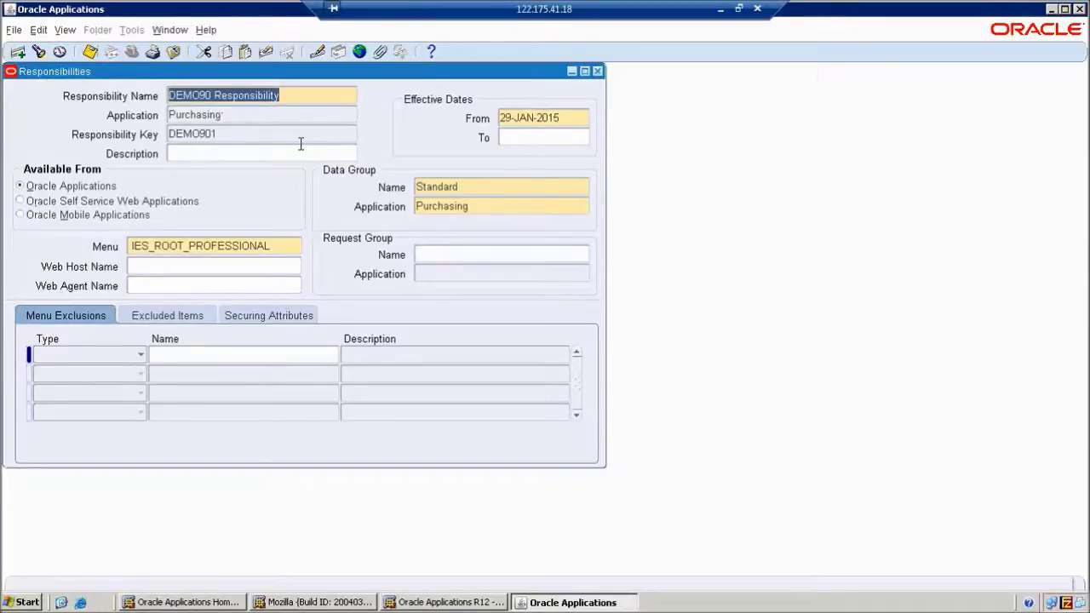
pyautogui.press('super+d')
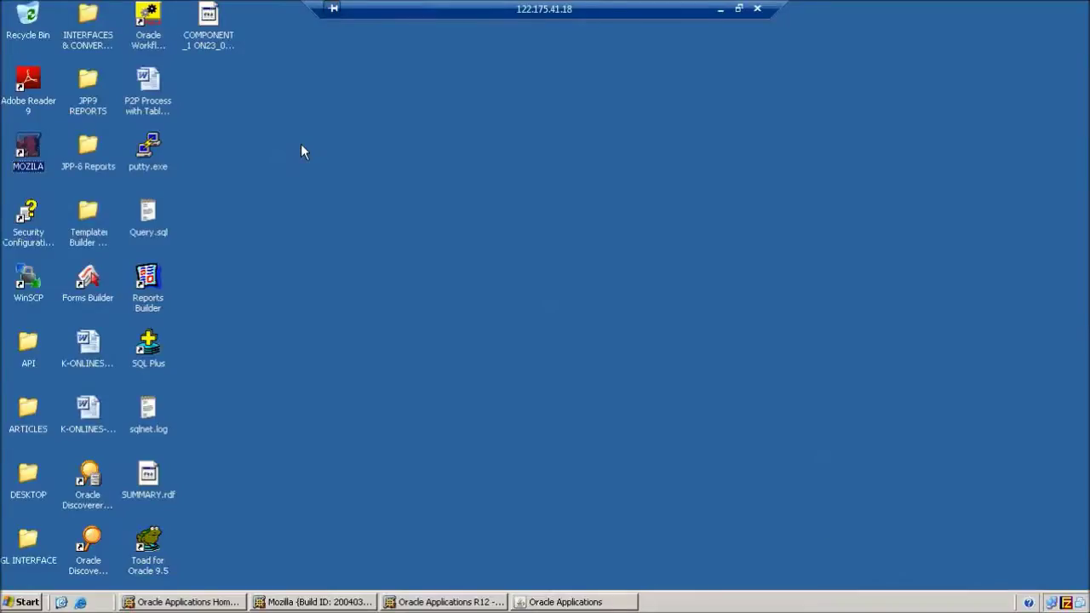
# Refresh the desktop and launch Toad for Oracle 9.5
pyautogui.rightClick(281, 186)
pyautogui.click(291, 207)
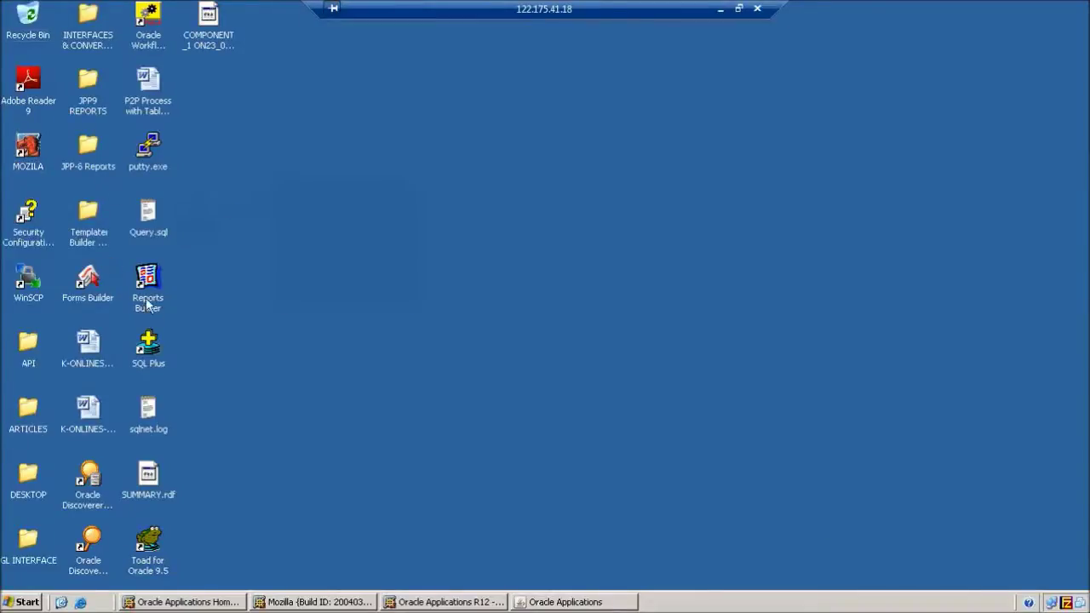
pyautogui.doubleClick(149, 543)
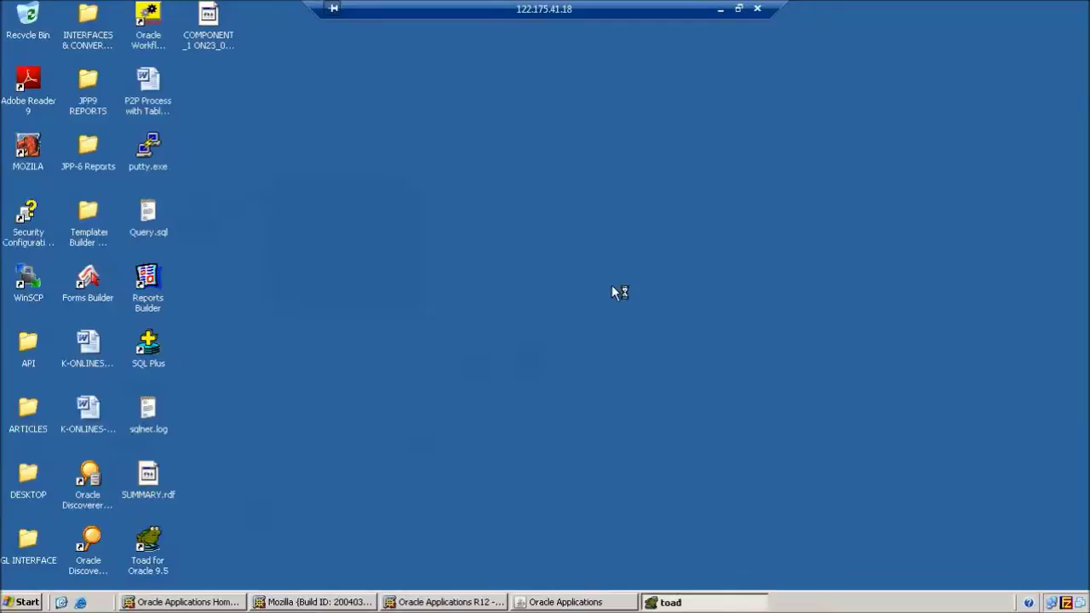
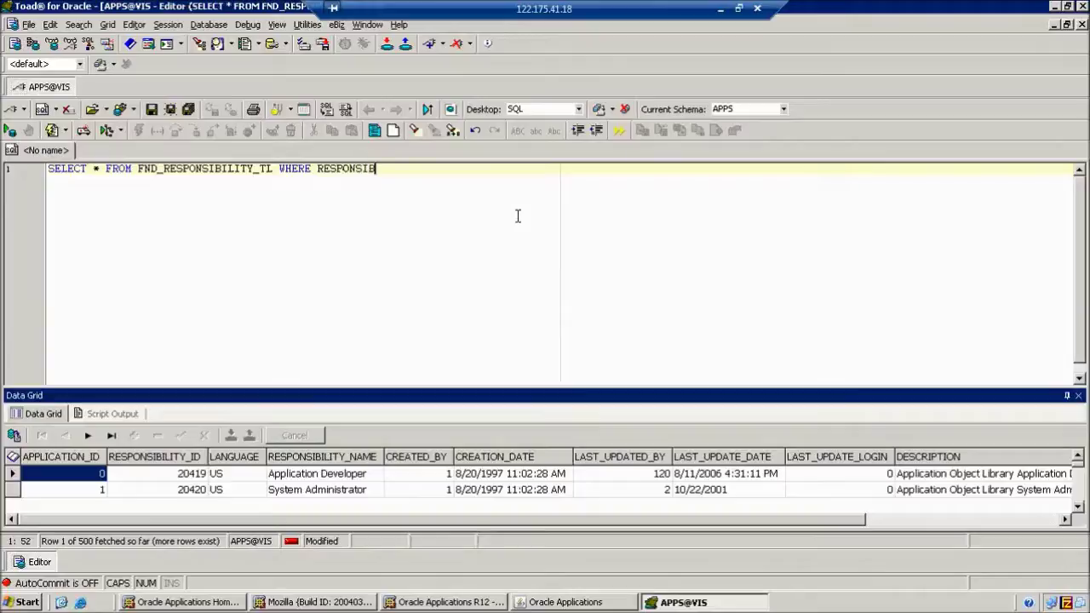
# Run the FND_RESPONSIBILITY_TL query filtered on RESPONSIBILITY_NAME LIKE 'DEMO%', enlarging the results grid
pyautogui.write('_NAME LIKE ')
pyautogui.write("'DEMO%'")
pyautogui.write("%'")
pyautogui.press('F9')
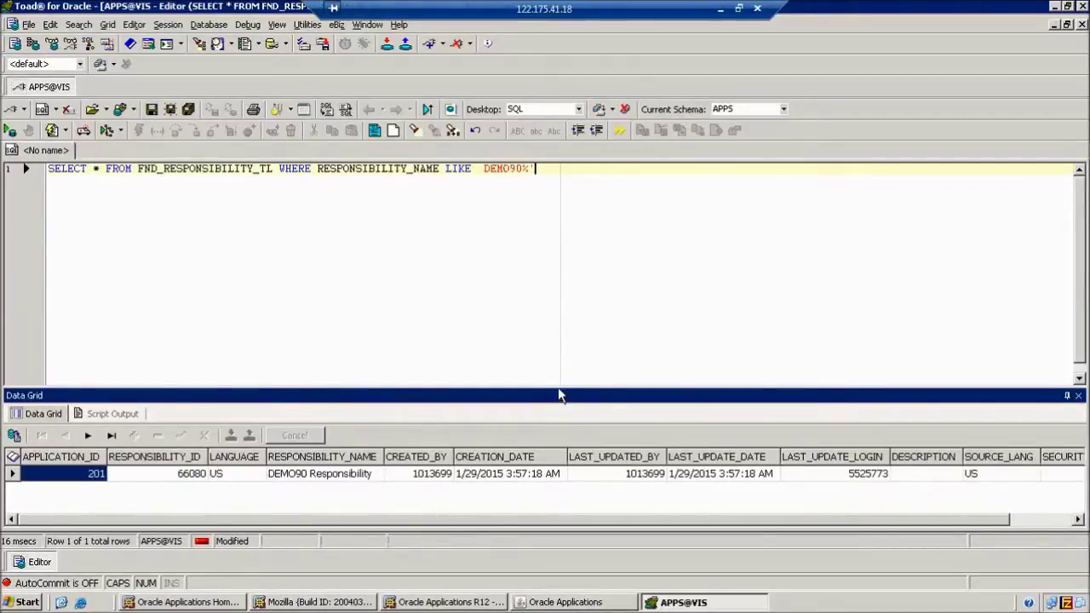
pyautogui.moveTo(558, 388); pyautogui.dragTo(550, 328)
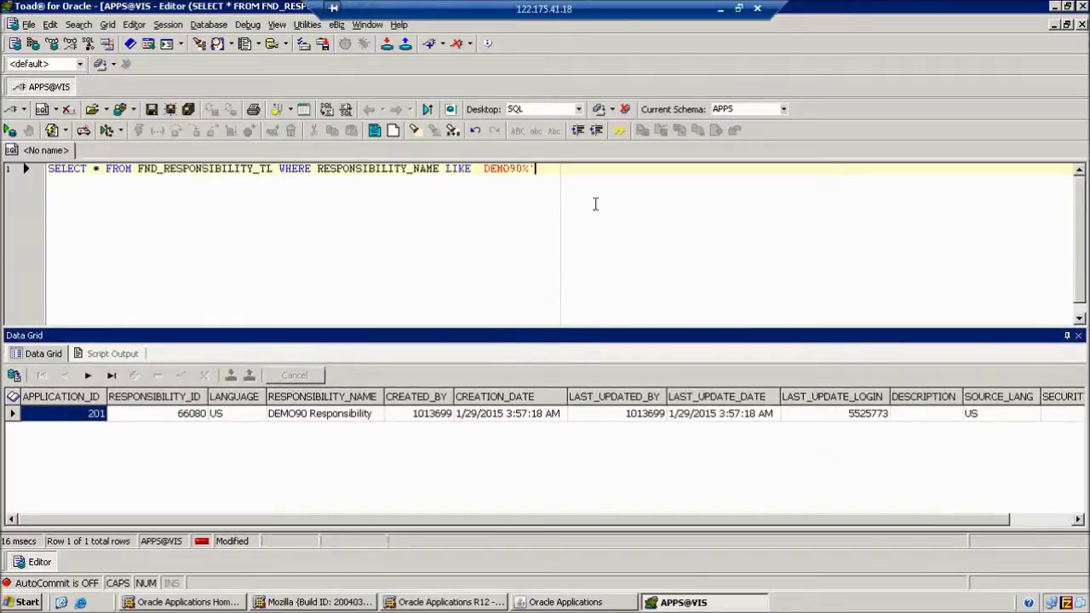
pyautogui.press('Return')
pyautogui.press('Return')
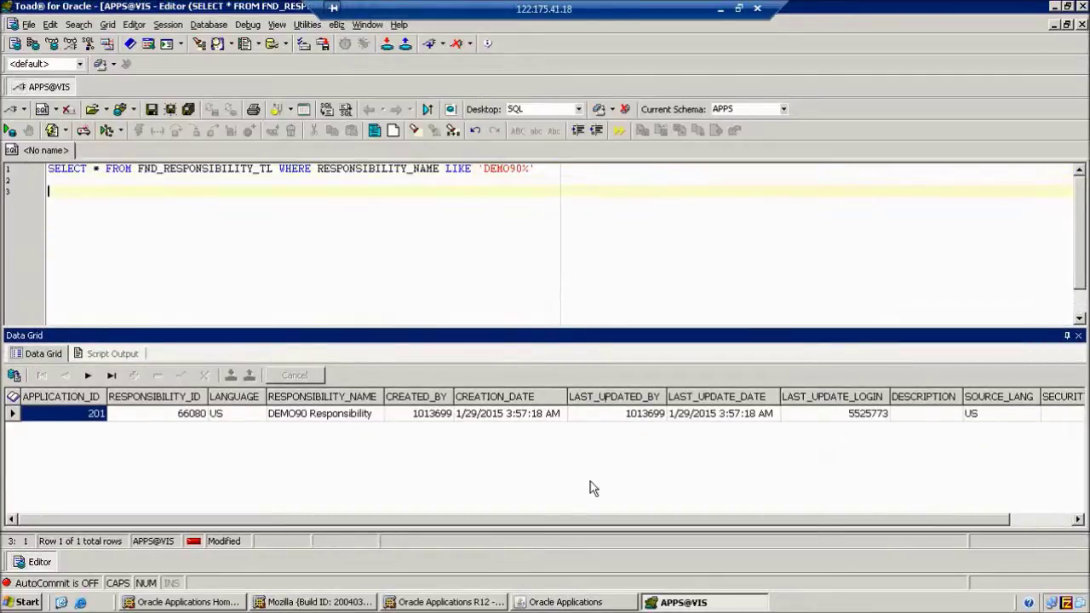
# Scroll the result row to its rightmost columns to read RESPONSIBILITY_ID 66080
pyautogui.moveTo(528, 520); pyautogui.dragTo(342, 540)
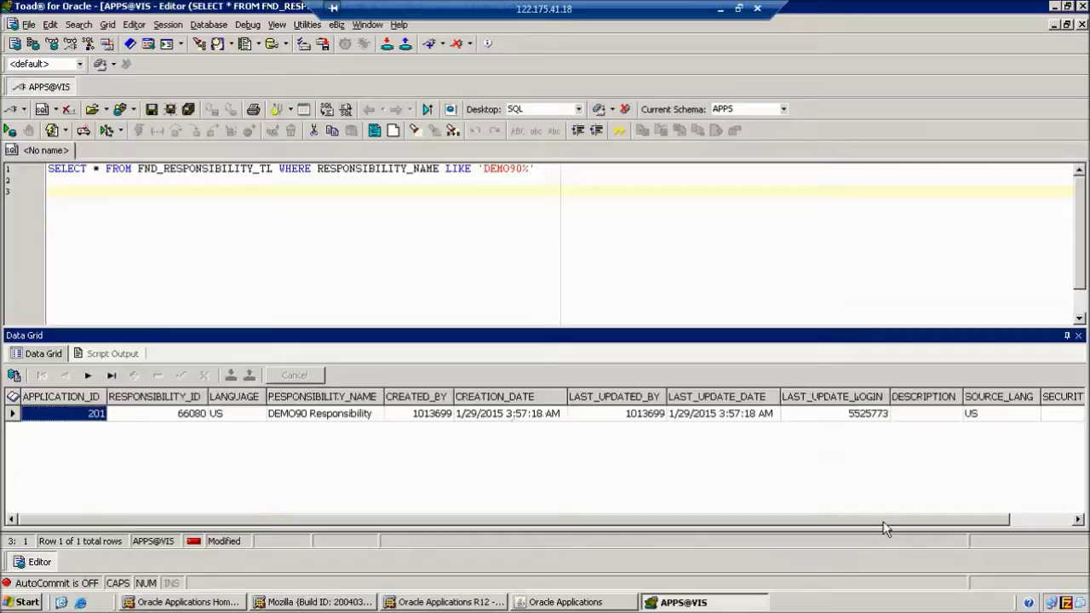
pyautogui.click(1052, 521)
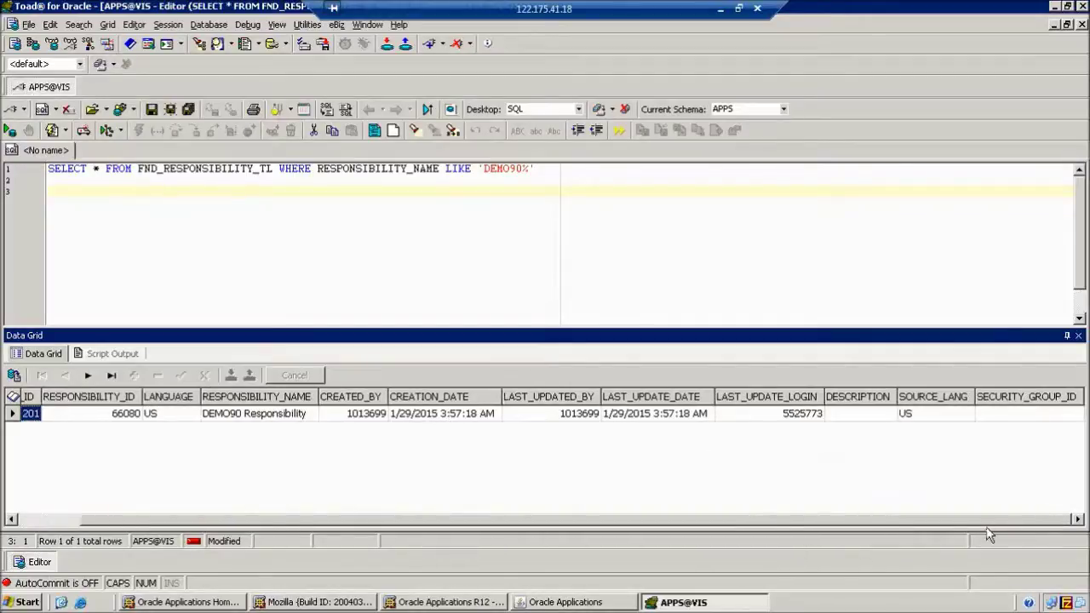
pyautogui.moveTo(979, 520); pyautogui.dragTo(613, 530)
pyautogui.click(616, 185)
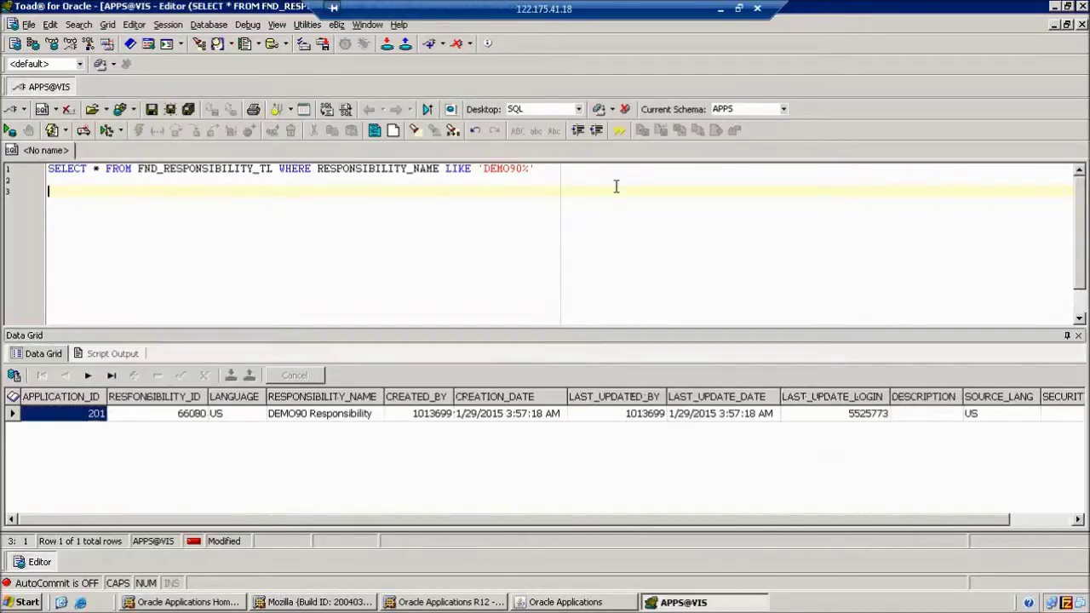
# Start a new query on line 3: SELECT * FROM FND_RESPONSIBILITY WHERE
pyautogui.write('SELECT * FROM FND')
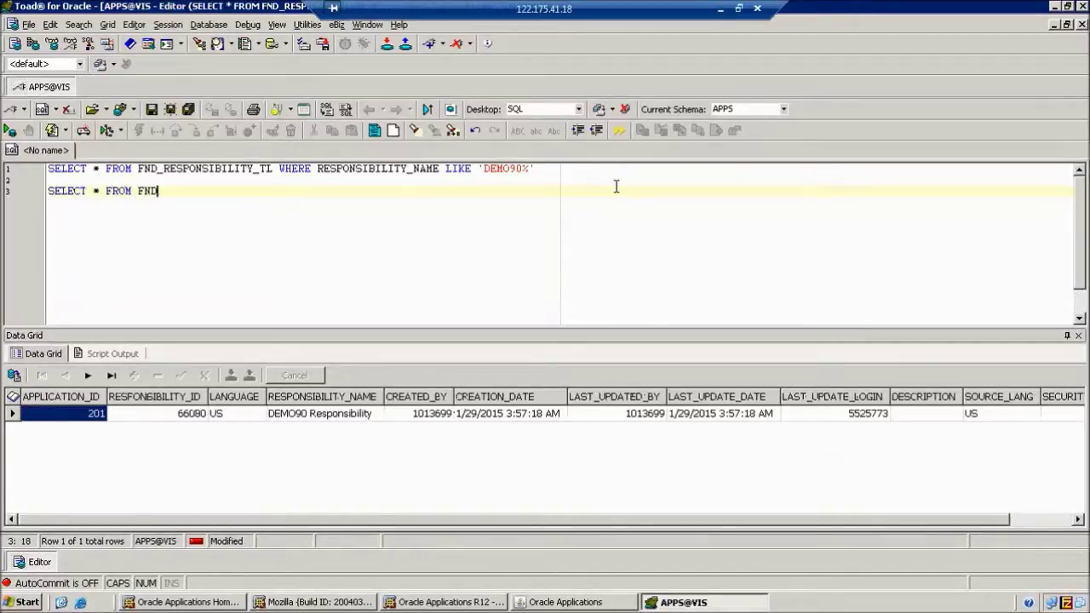
pyautogui.write('_RESPONSIBI')
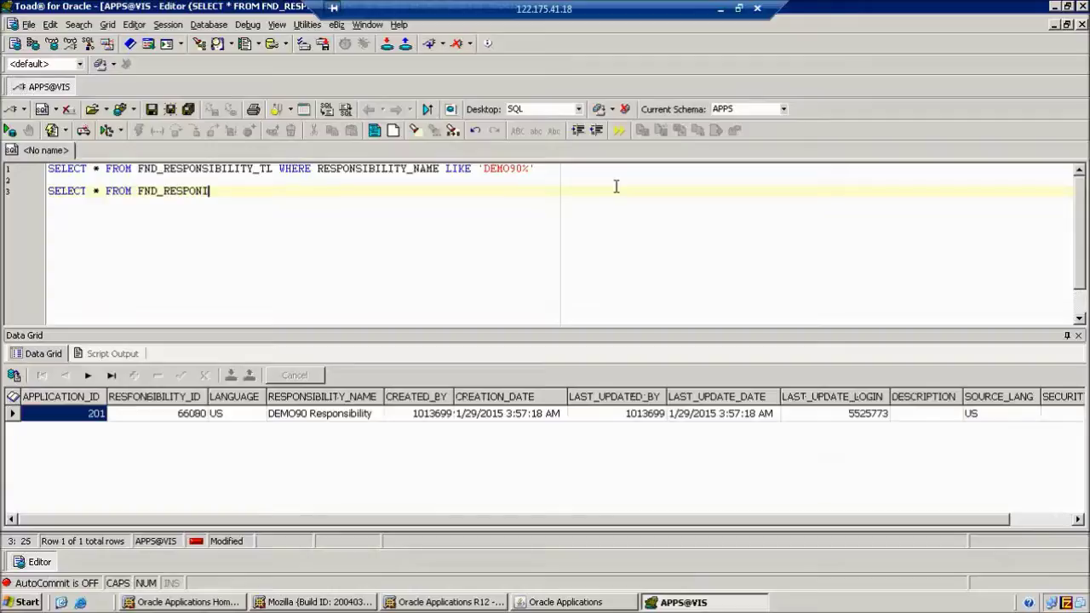
pyautogui.write('LITY')
pyautogui.press('F9')
pyautogui.write('WHERE')
pyautogui.press('Up')
pyautogui.press('F9')
pyautogui.press('Down')
pyautogui.press('End')
# Add RESPONSIBILITY_ID='66080', run it, and check the empty REQUEST_GROUP_ID column
pyautogui.write('RESPONI')
pyautogui.press('BackSpace')
pyautogui.write("SIBILITY_ID='660")
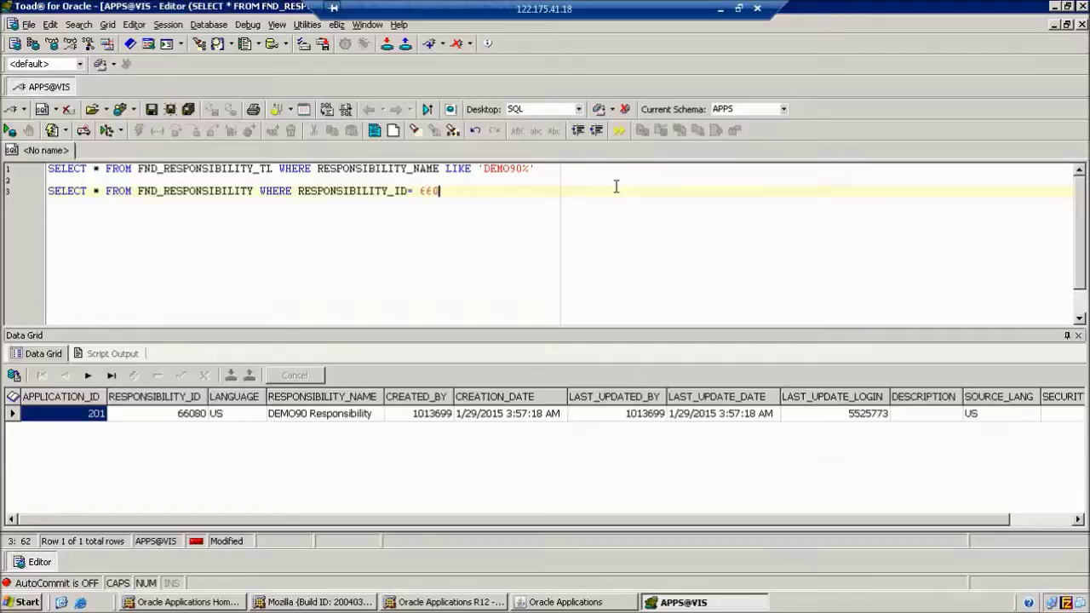
pyautogui.write("80'")
pyautogui.press('F9')
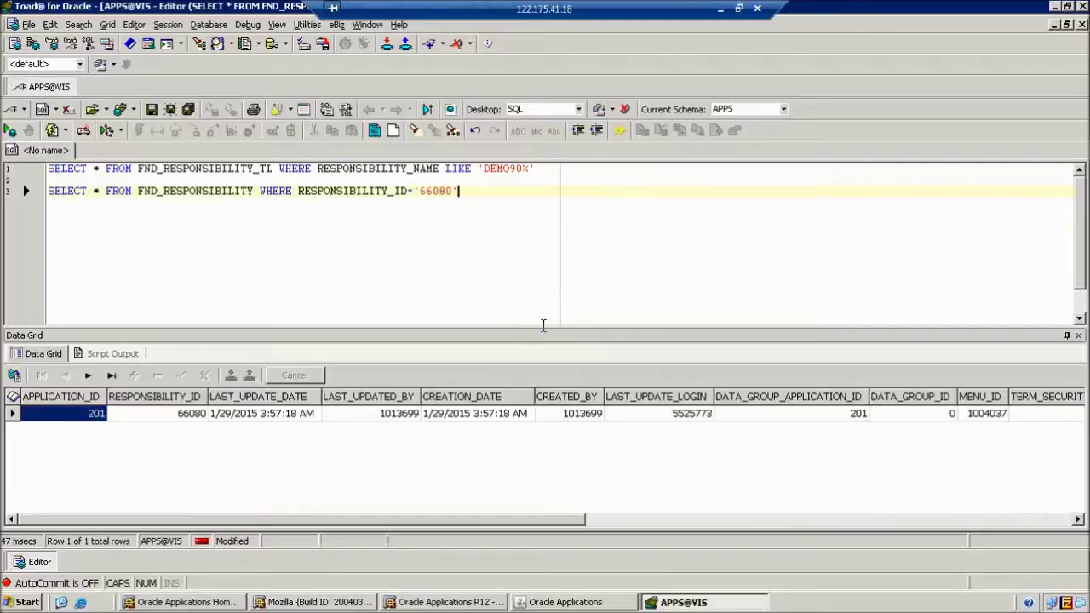
pyautogui.moveTo(521, 521); pyautogui.dragTo(827, 431)
pyautogui.click(803, 452)
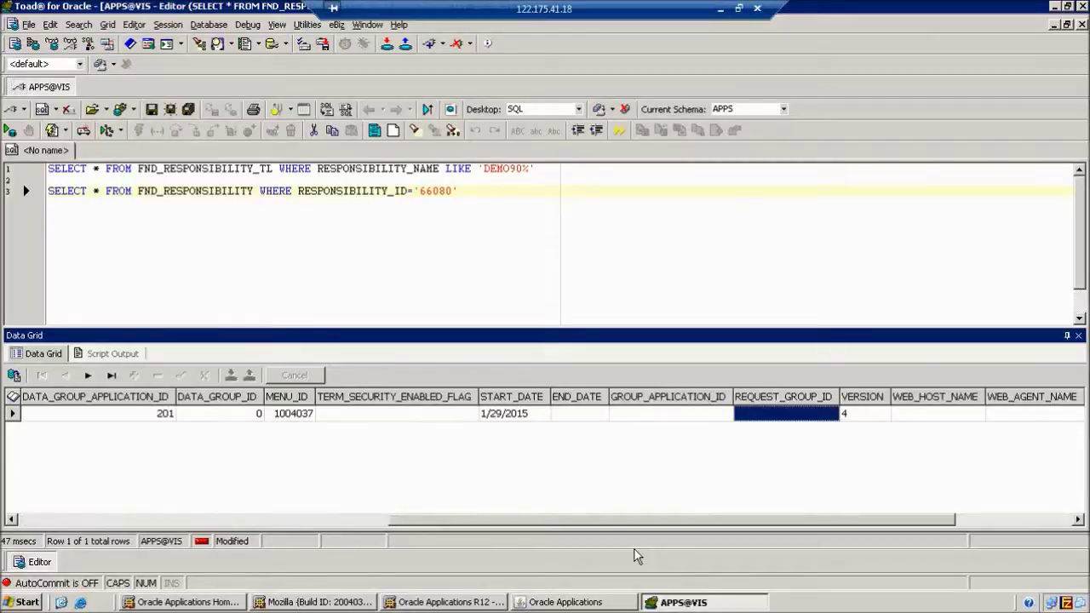
pyautogui.click(572, 602)
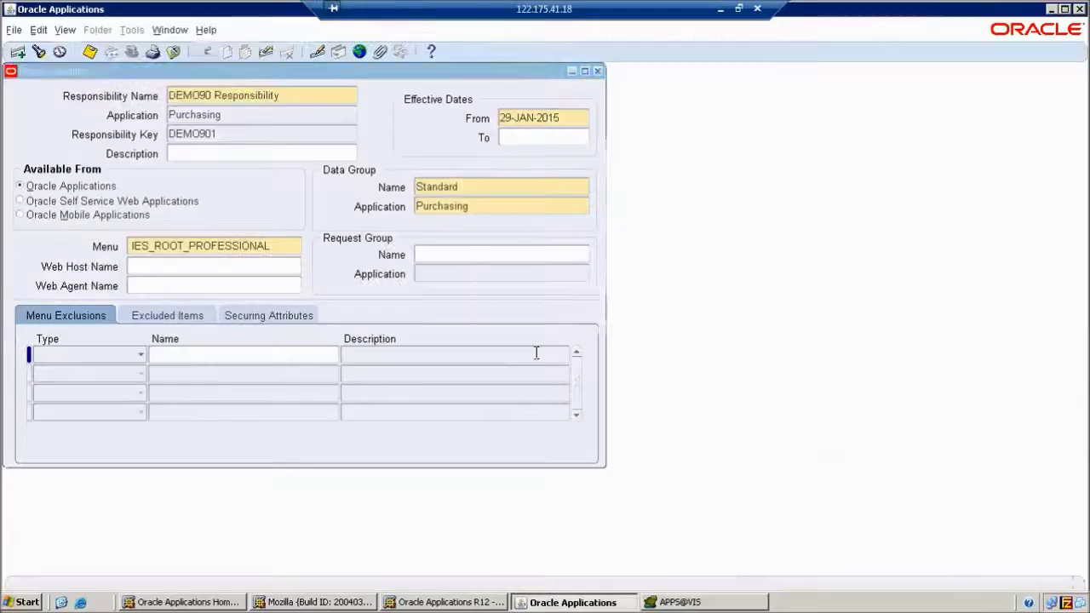
pyautogui.click(564, 254)
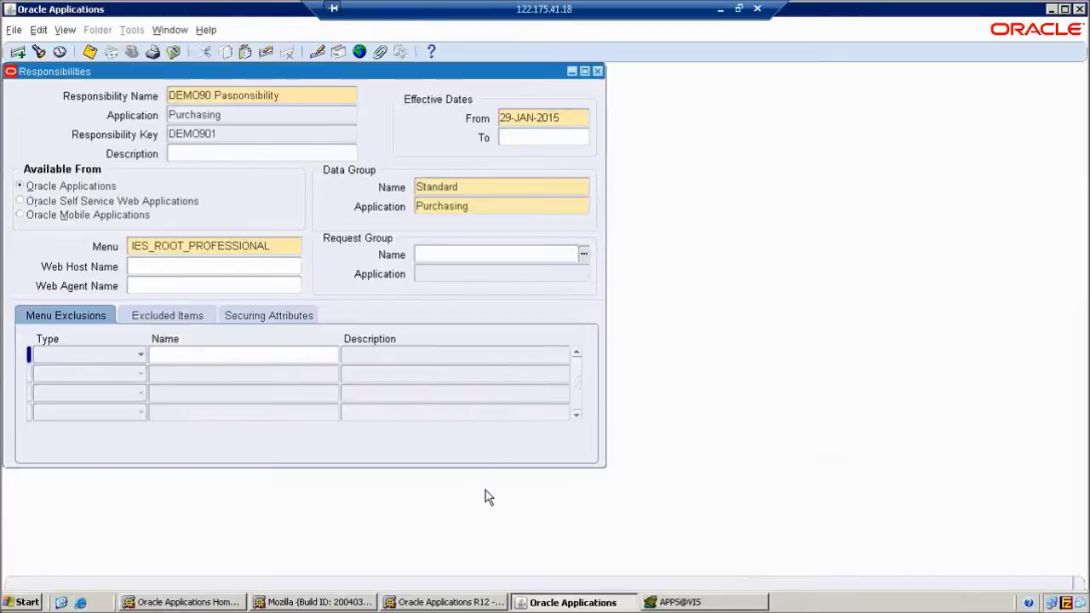
pyautogui.write('DEMO')
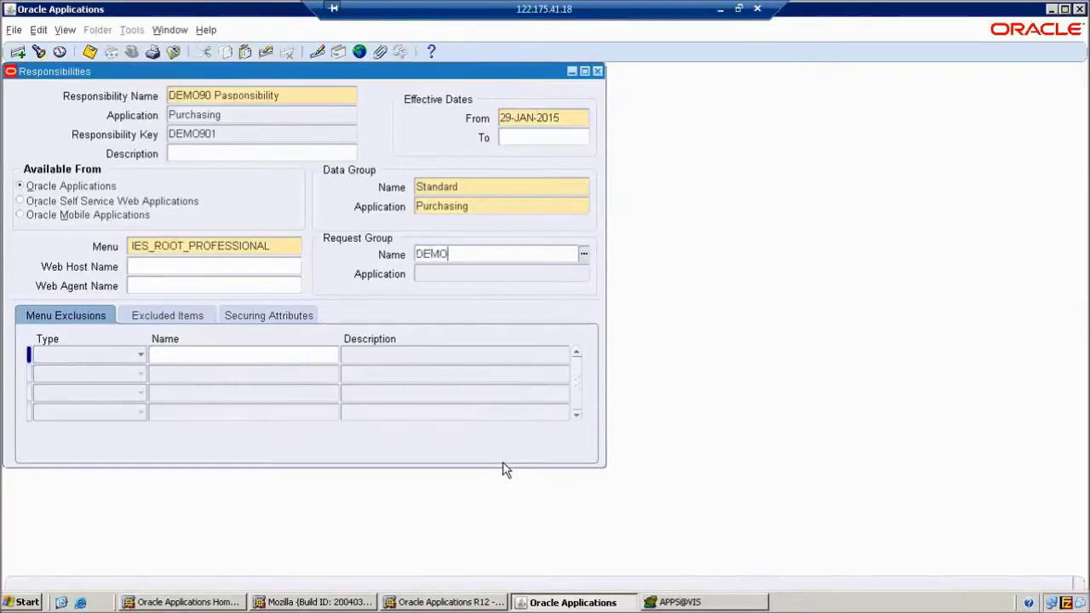
pyautogui.press('Tab')
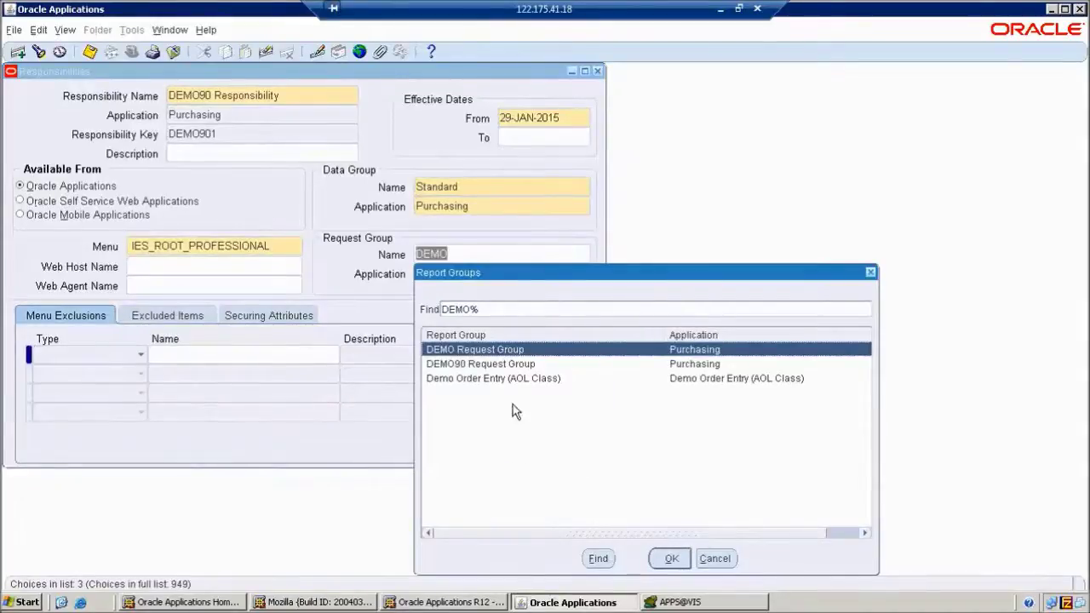
pyautogui.click(511, 366)
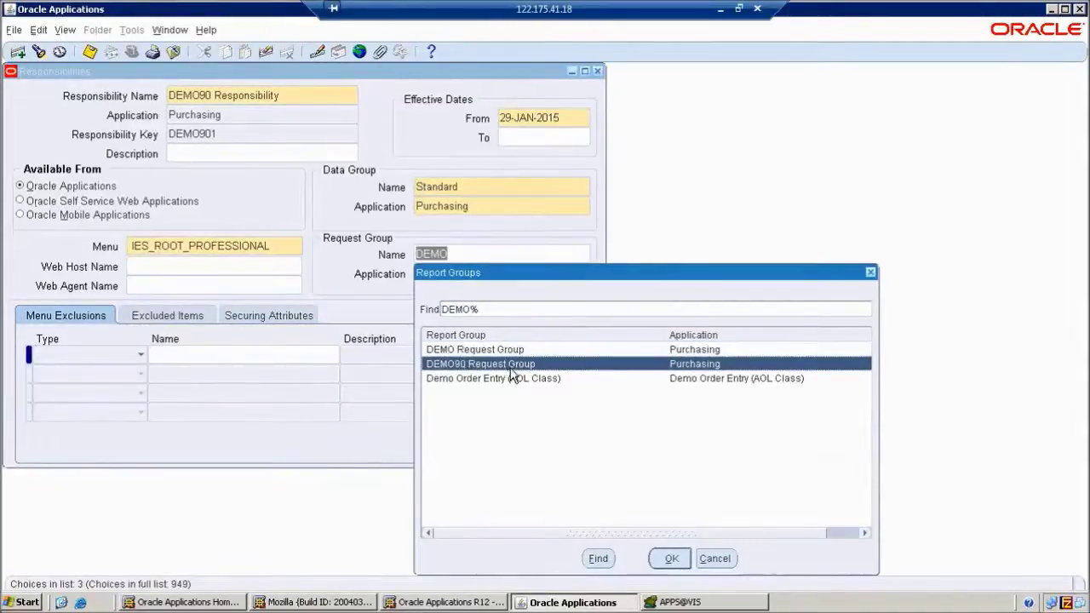
pyautogui.click(671, 559)
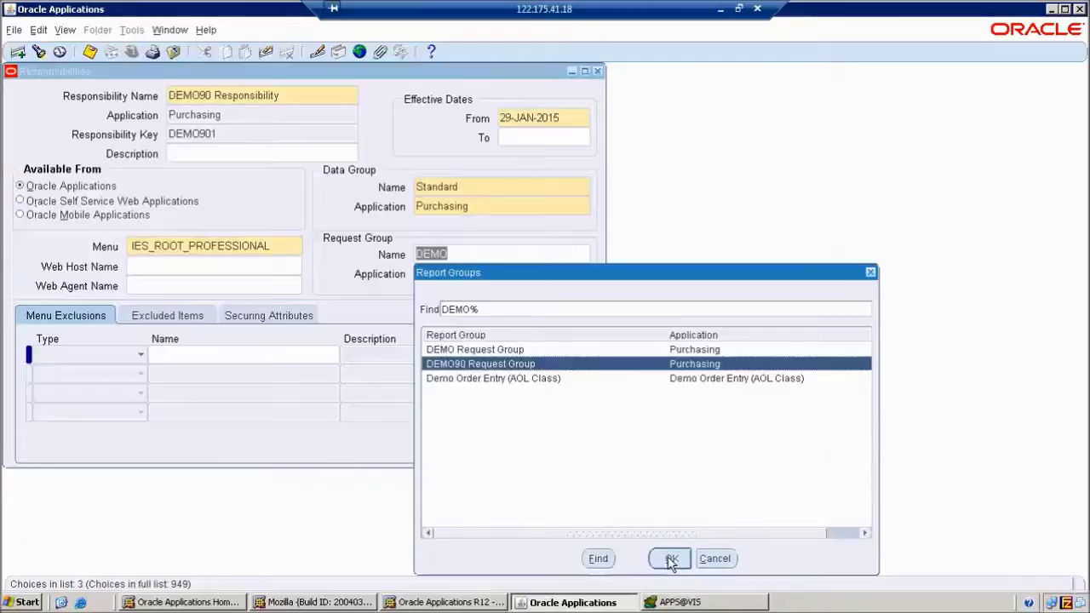
pyautogui.click(92, 54)
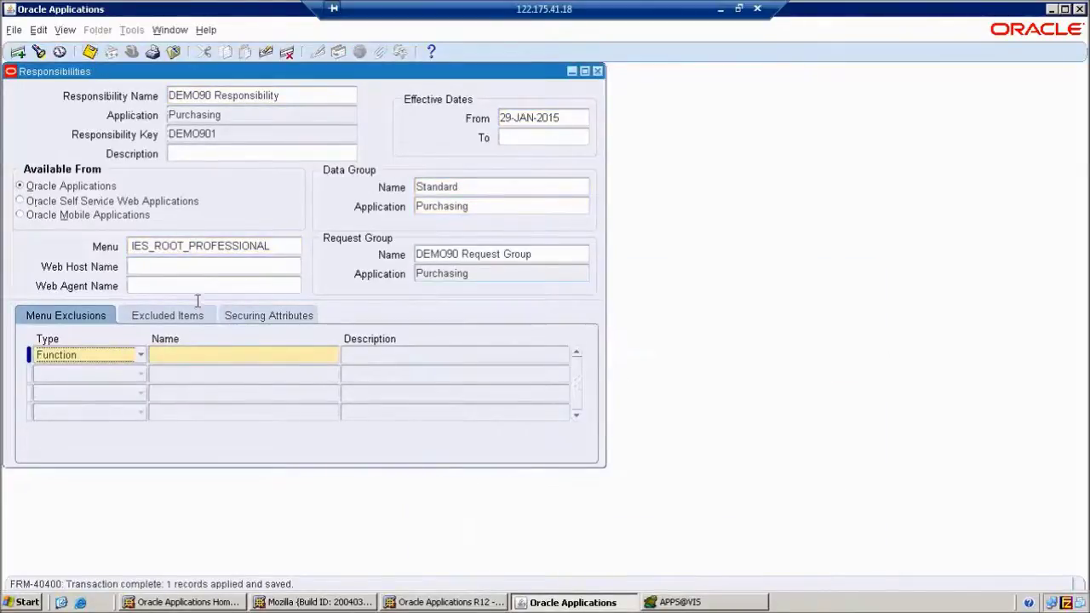
pyautogui.click(508, 254)
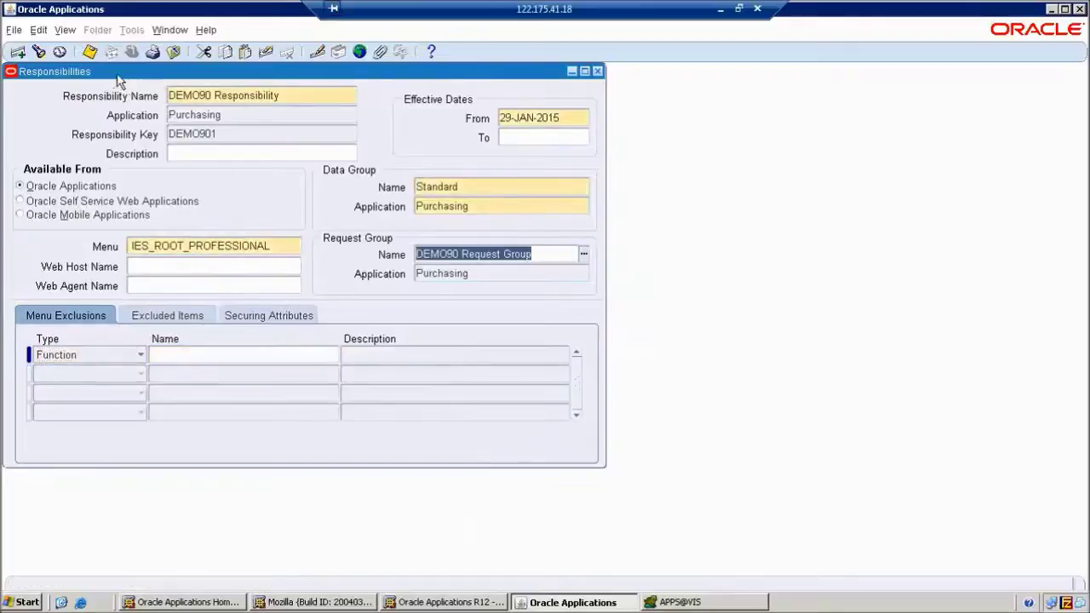
pyautogui.click(89, 52)
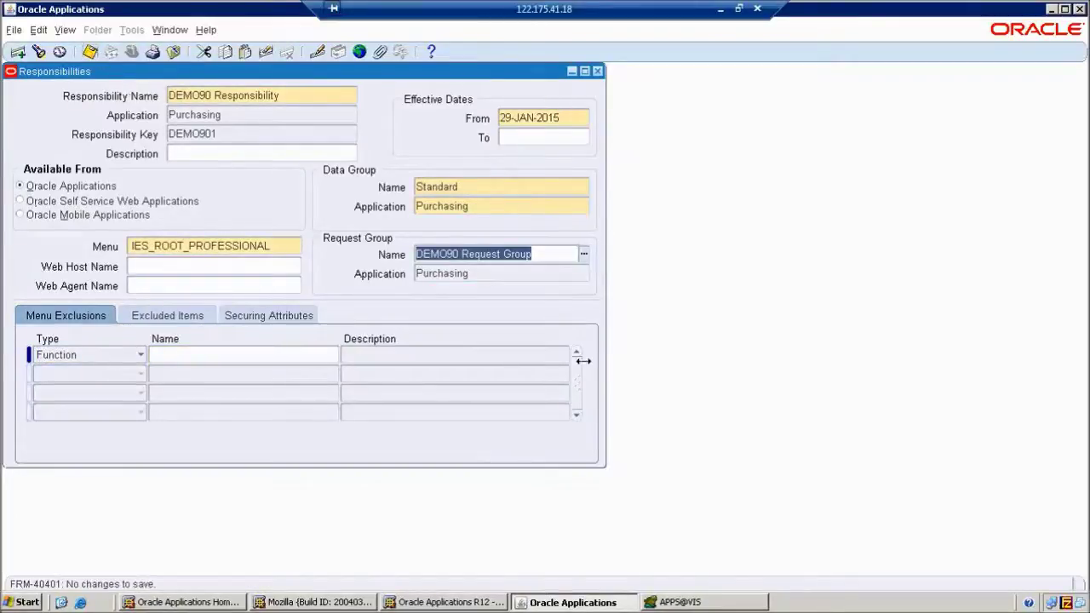
pyautogui.click(681, 602)
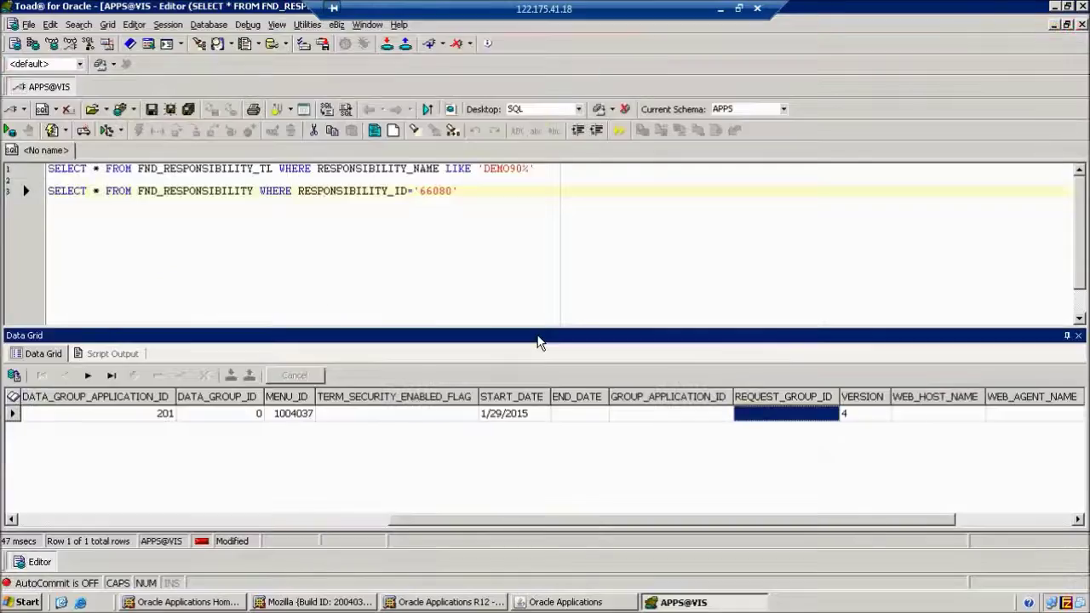
# Rerun the RESPONSIBILITY_ID '66080' query and confirm REQUEST_GROUP_ID now reads 1002067
pyautogui.click(431, 194)
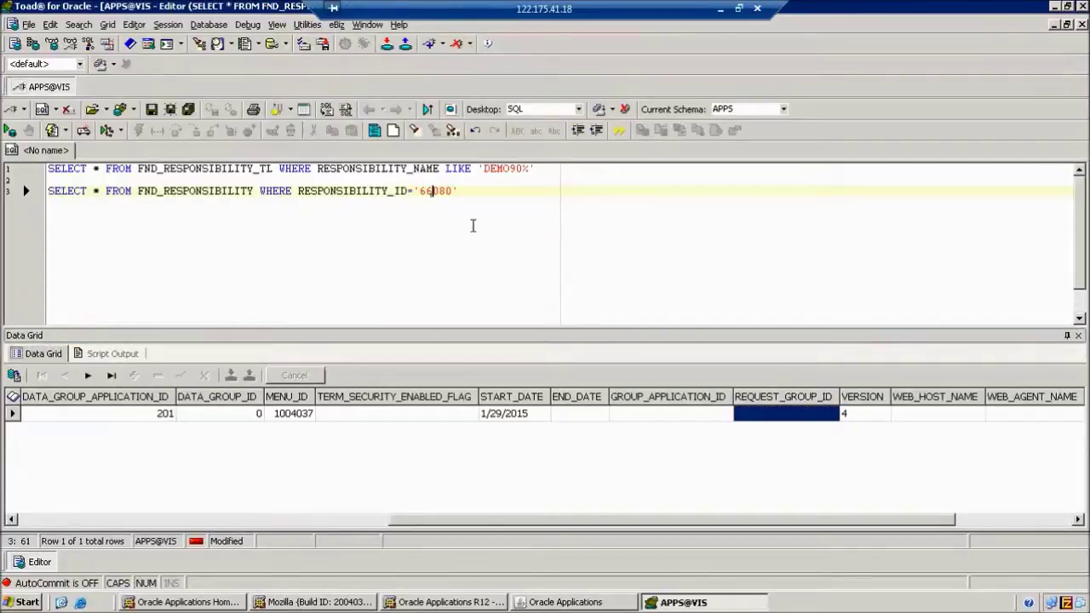
pyautogui.press('F9')
pyautogui.moveTo(470, 521); pyautogui.dragTo(670, 523)
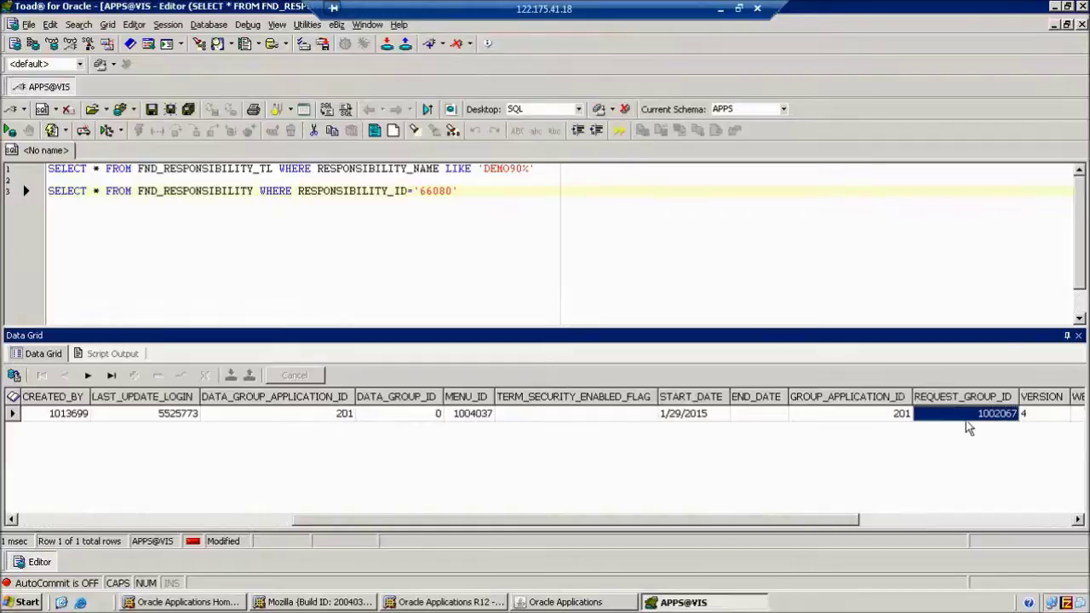
pyautogui.moveTo(828, 520); pyautogui.dragTo(924, 520)
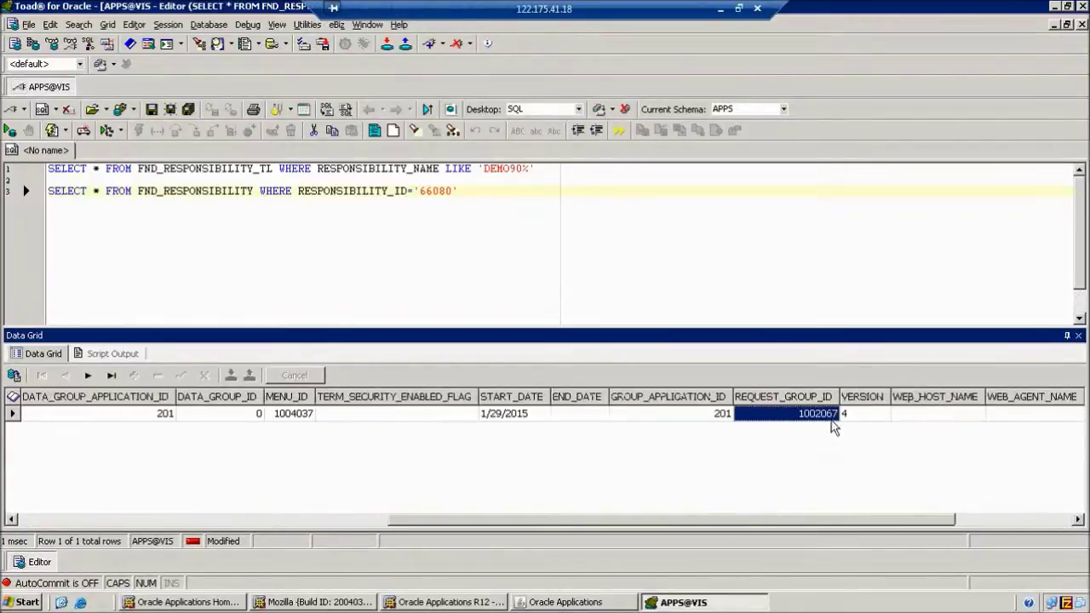
pyautogui.click(860, 416)
pyautogui.click(826, 417)
pyautogui.click(620, 602)
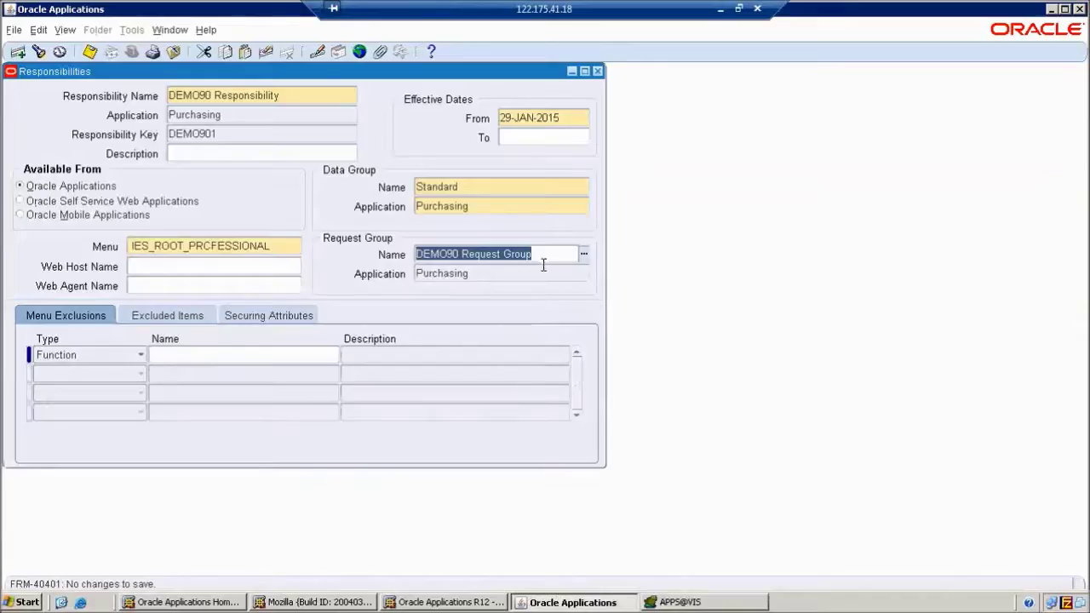
pyautogui.click(545, 257)
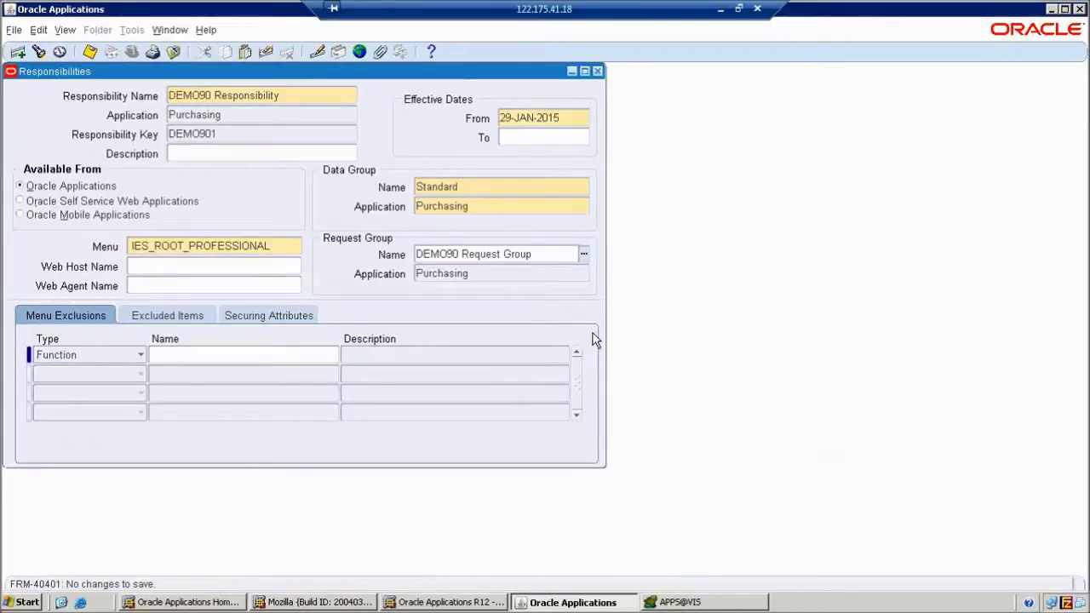
pyautogui.click(598, 71)
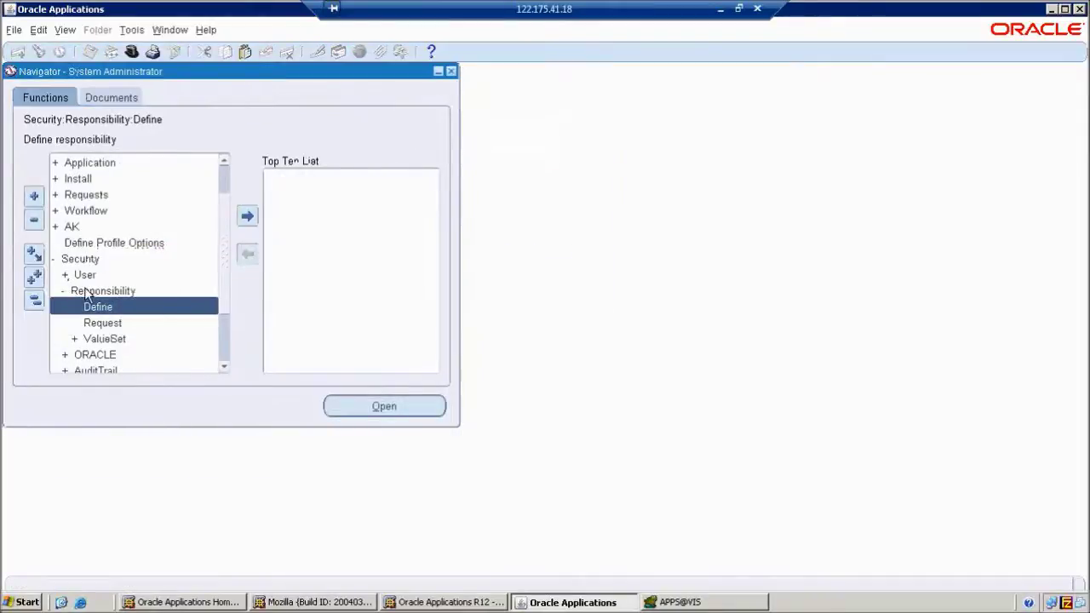
pyautogui.click(100, 325)
pyautogui.doubleClick(100, 325)
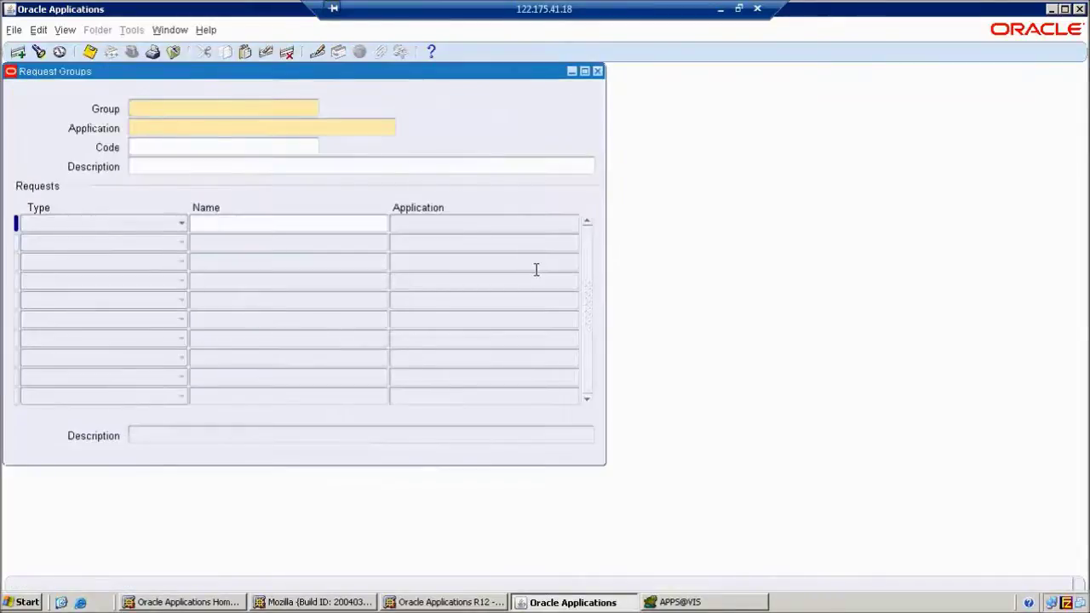
pyautogui.press('F11')
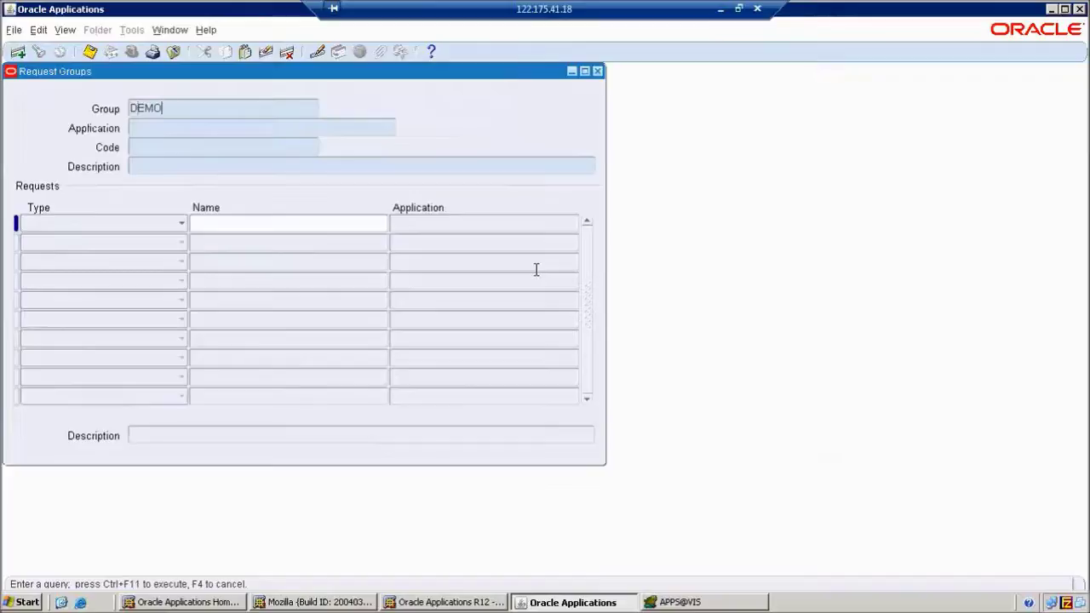
pyautogui.hotkey('ctrl', 'F11')
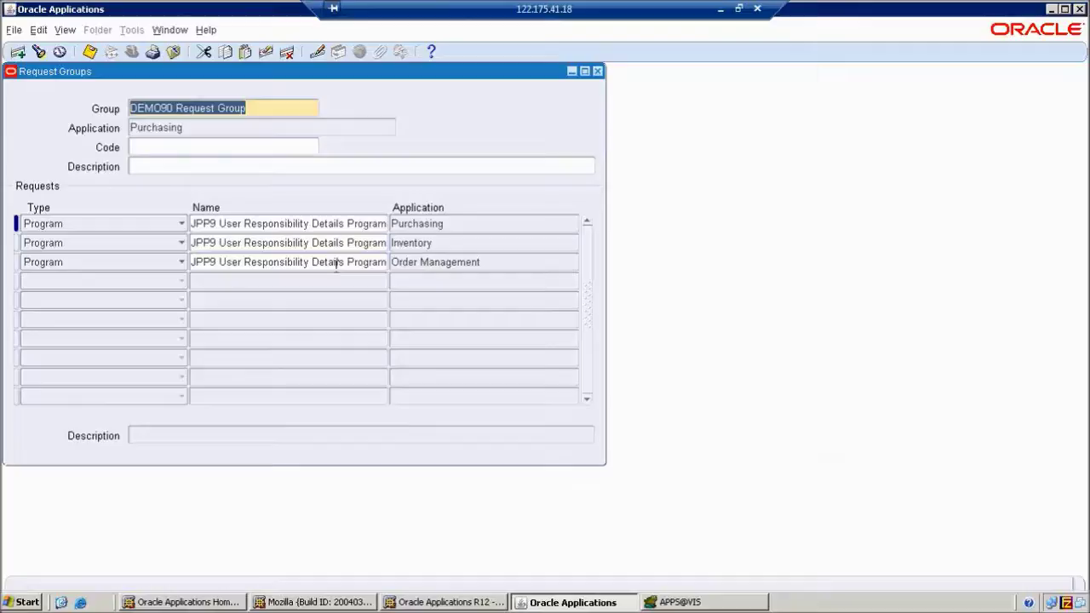
# Close Request Groups, collapse the Security branch, and show the desktop
pyautogui.click(598, 71)
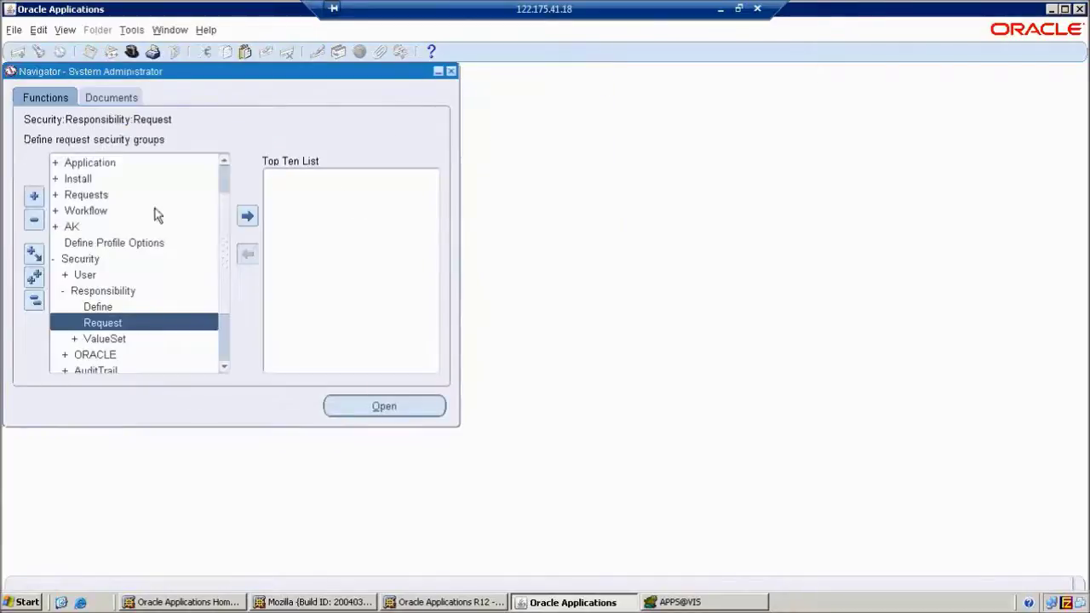
pyautogui.doubleClick(66, 260)
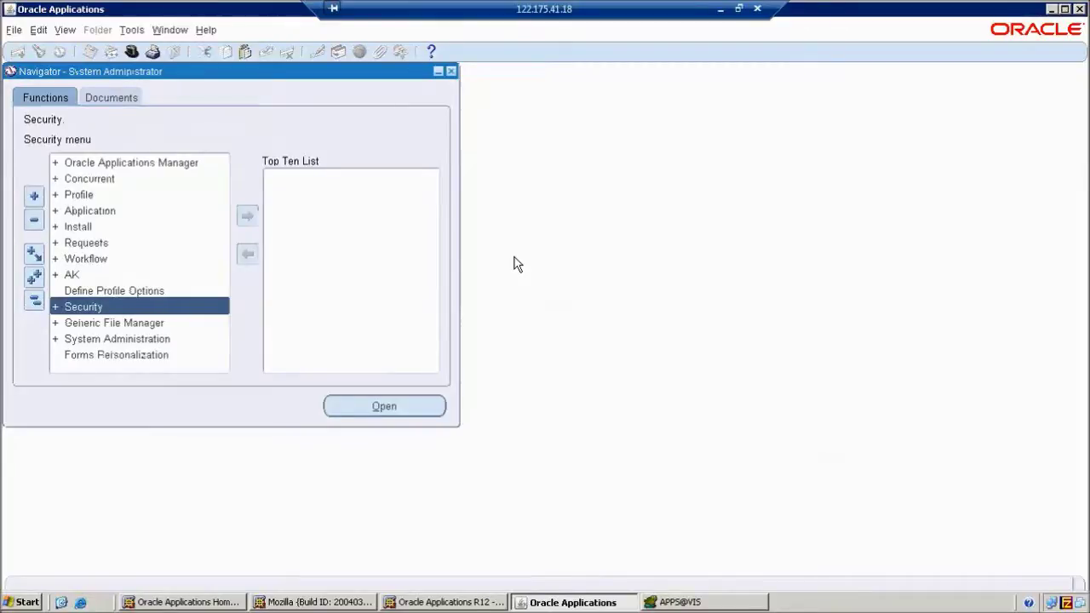
pyautogui.press('super+d')
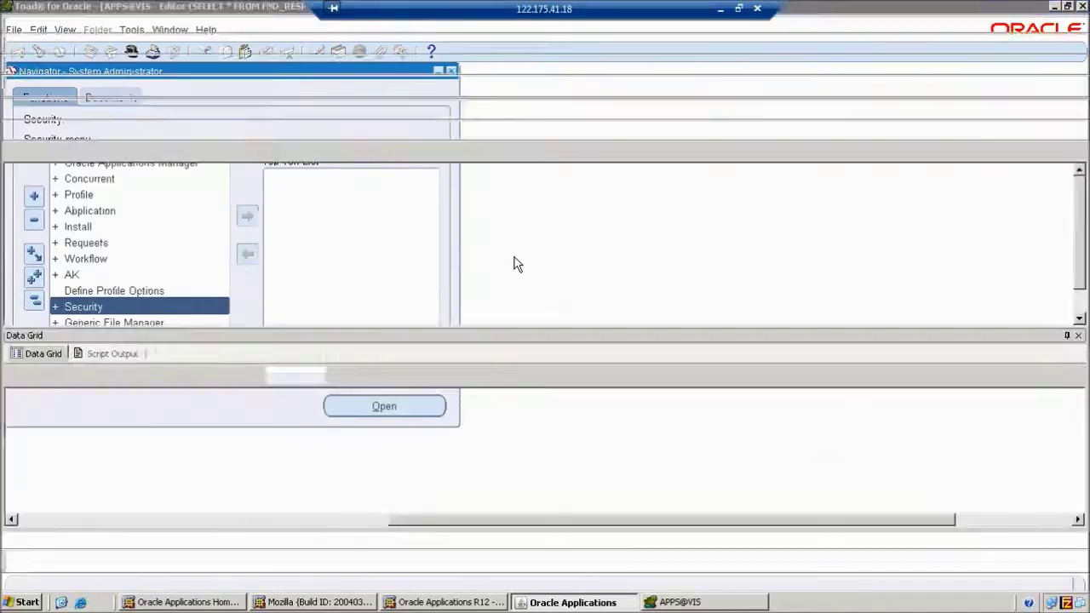